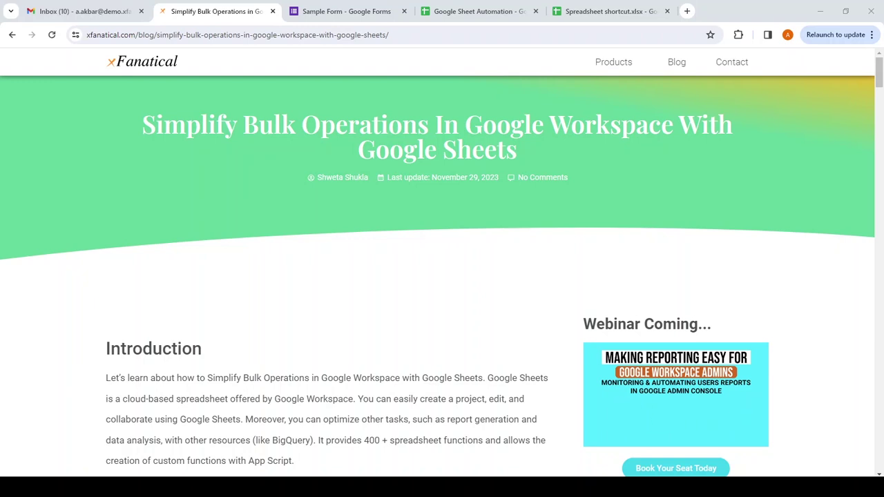
- Switch to the Sample Form tab in Google Forms with Ctrl+Tab
{"action": "key", "text": "ctrl+Tab"}
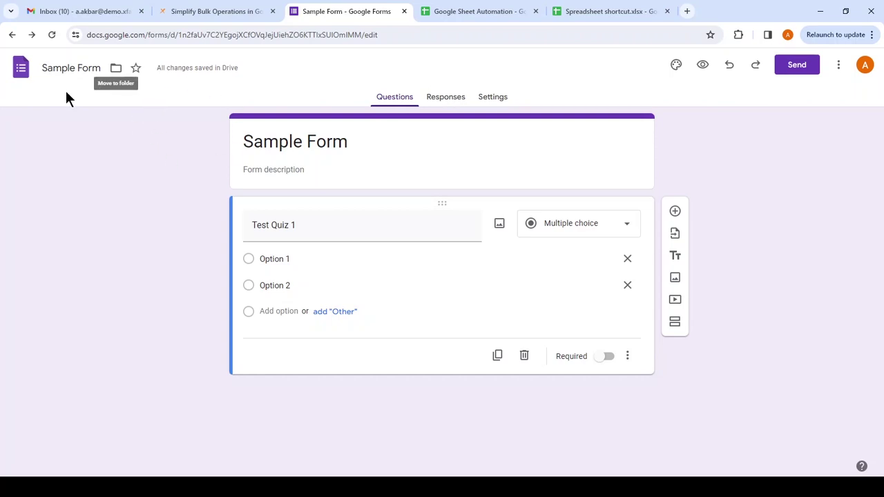
- Link the form's responses to a newly created response spreadsheet
{"action": "left_click", "coordinate": [447, 100]}
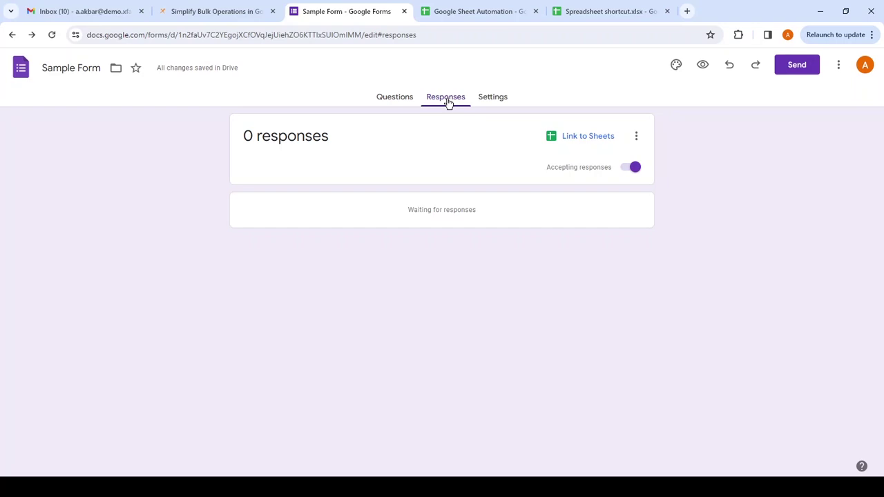
{"action": "left_click", "coordinate": [599, 142]}
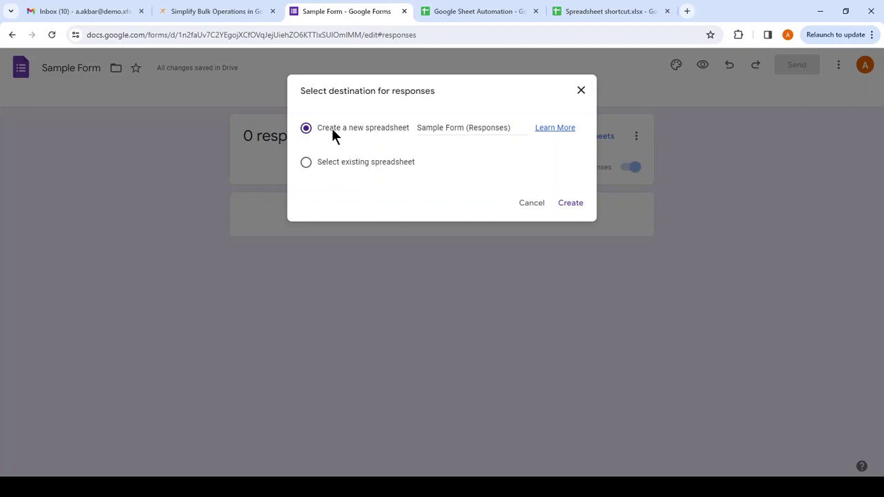
{"action": "left_click", "coordinate": [571, 204]}
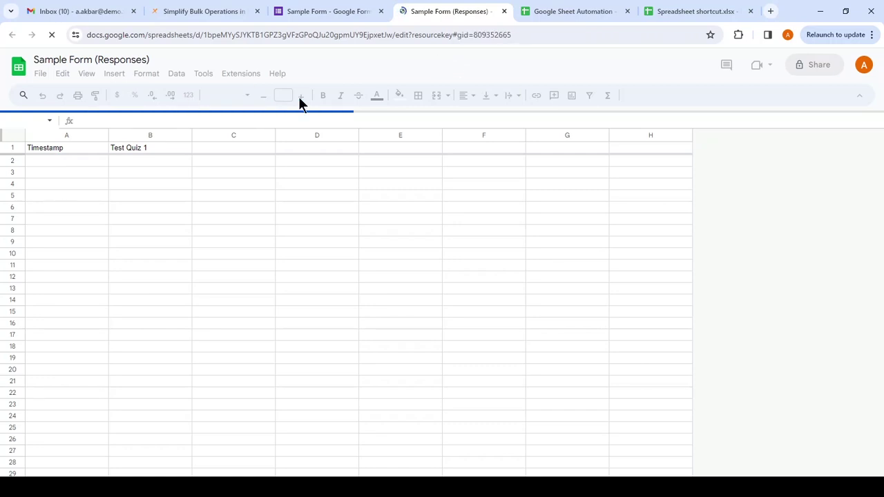
- View the new Sample Form (Responses) sheet, then return to the bulk operations article
{"action": "left_click", "coordinate": [308, 12]}
{"action": "left_click", "coordinate": [453, 10]}
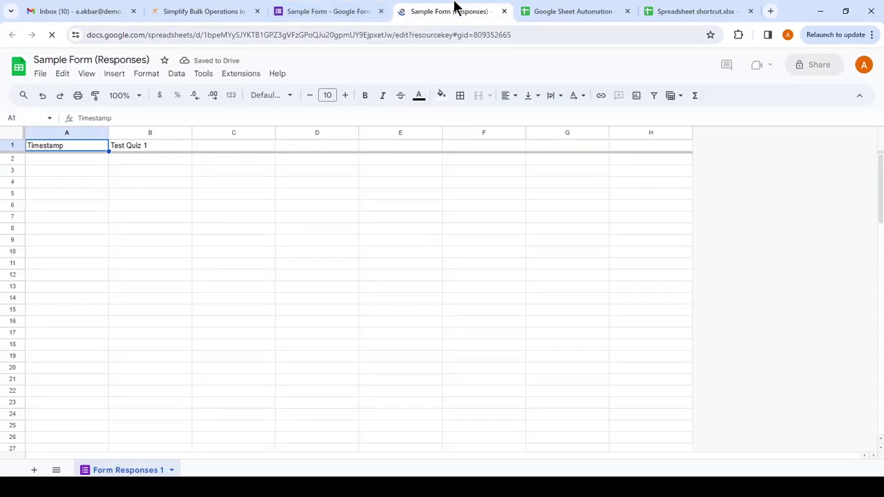
{"action": "left_click", "coordinate": [227, 9]}
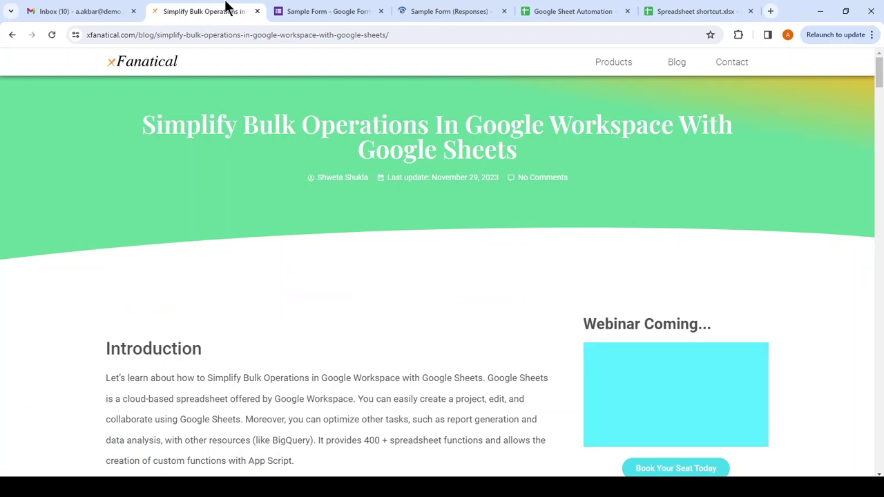
- Open Google Drive from Gmail's apps grid to see Sample Form and its response sheets
{"action": "left_click", "coordinate": [88, 9]}
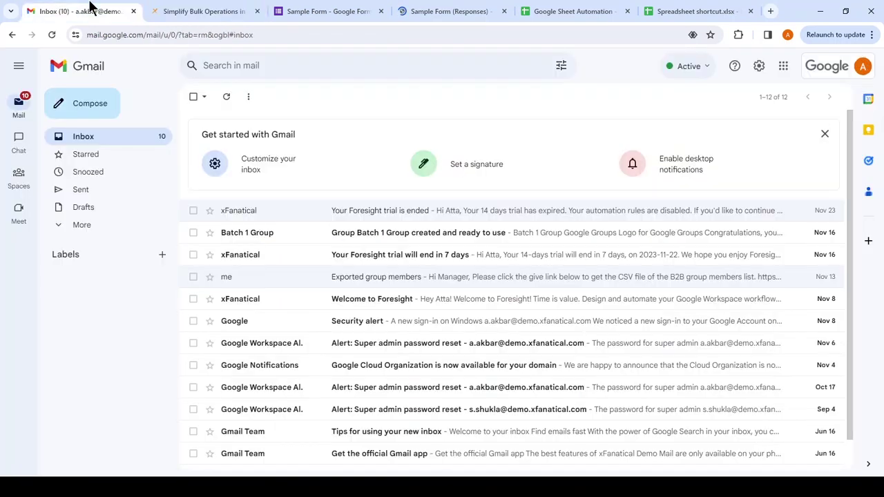
{"action": "left_click", "coordinate": [785, 72]}
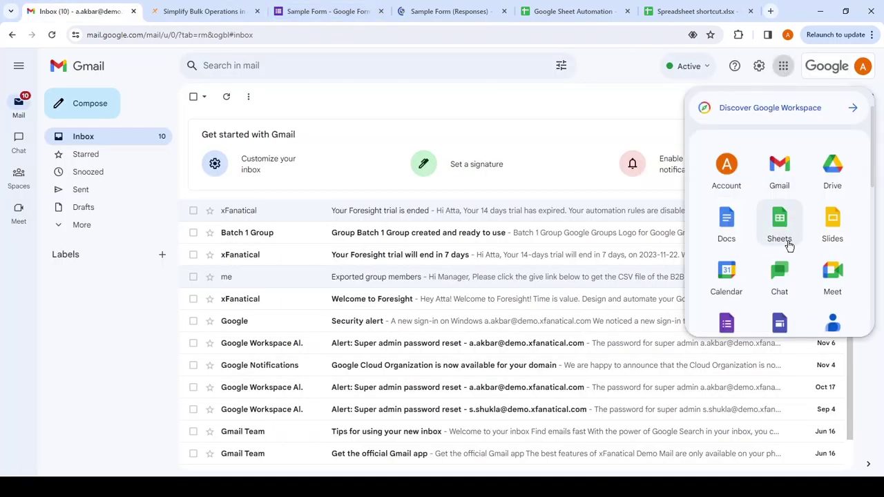
{"action": "left_click", "coordinate": [831, 181]}
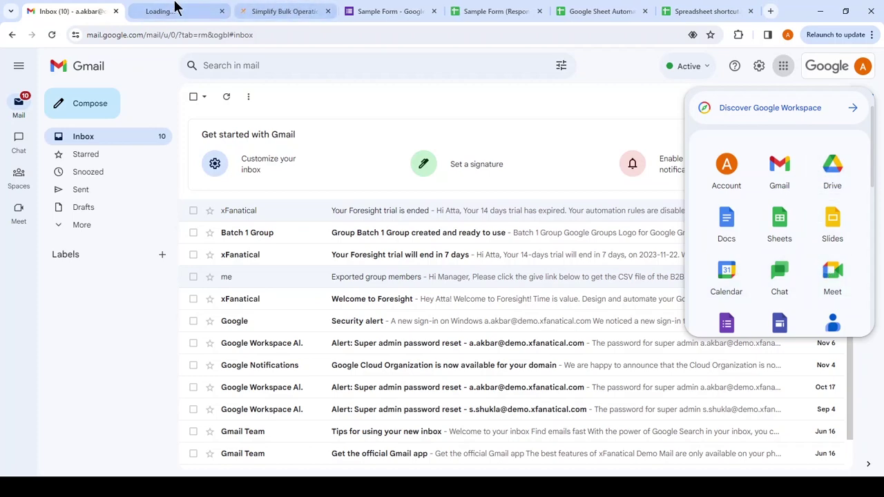
{"action": "left_click_drag", "start_coordinate": [173, 9], "coordinate": [263, 6]}
{"action": "left_click", "coordinate": [93, 7]}
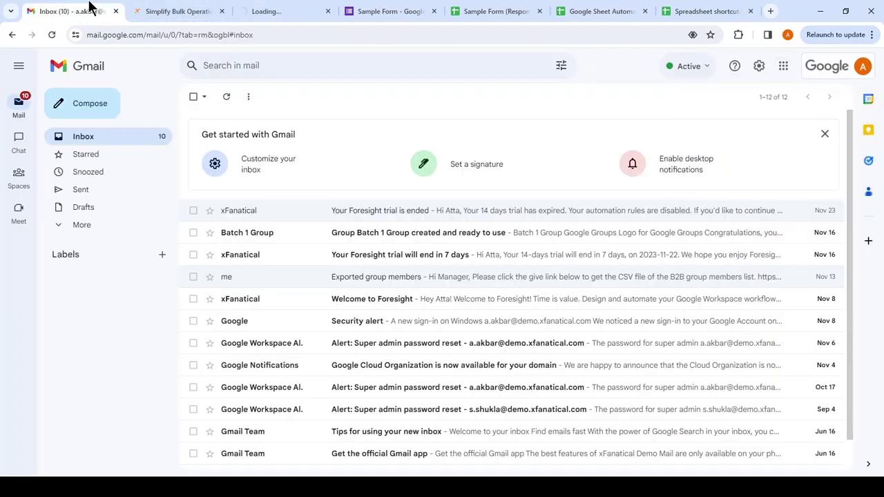
{"action": "left_click", "coordinate": [281, 9]}
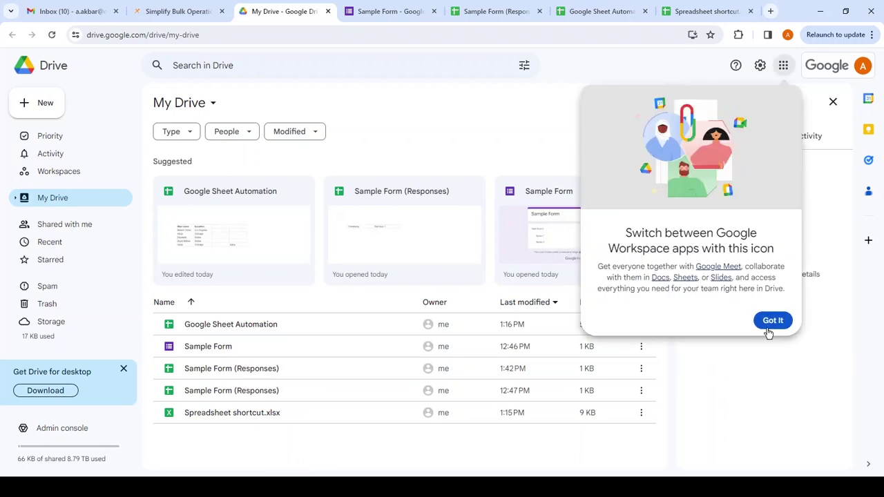
- Unlink the Sample Form from its response spreadsheet
{"action": "left_click", "coordinate": [412, 9]}
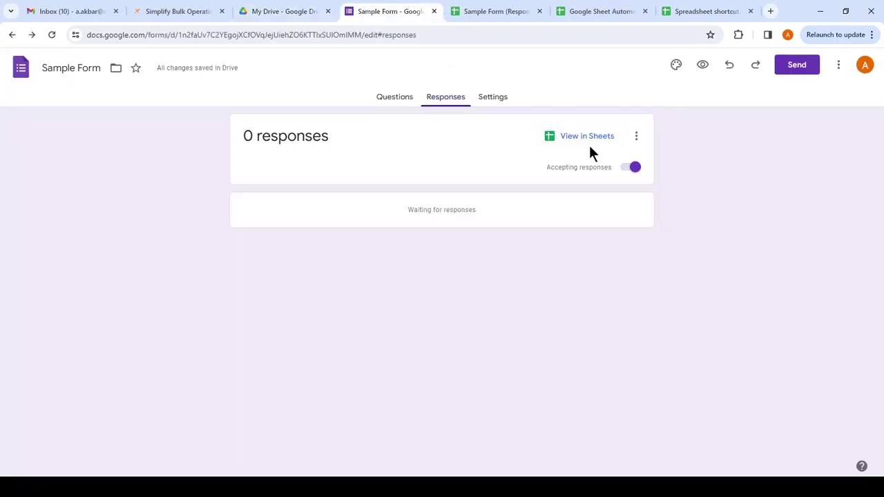
{"action": "left_click", "coordinate": [636, 139]}
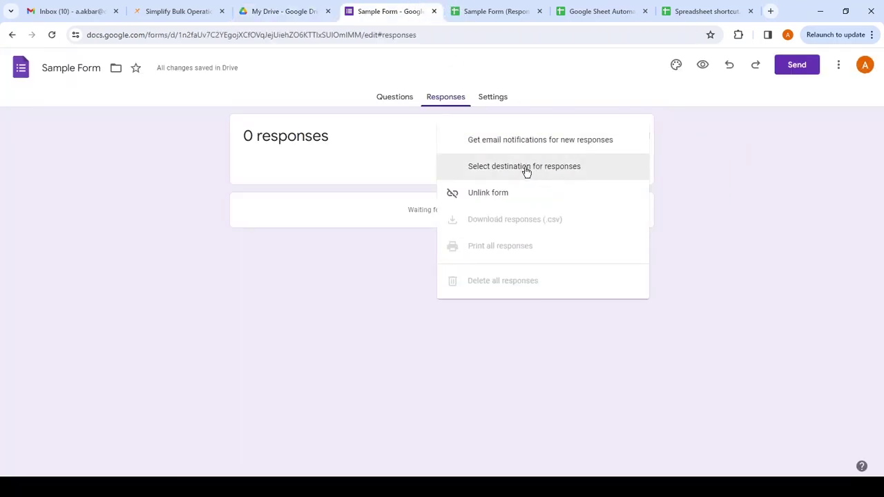
{"action": "left_click", "coordinate": [494, 196]}
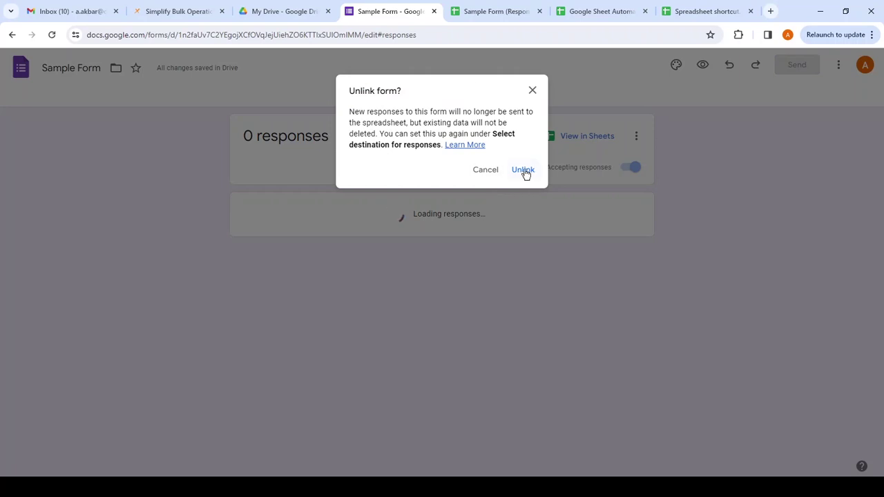
{"action": "left_click", "coordinate": [524, 171]}
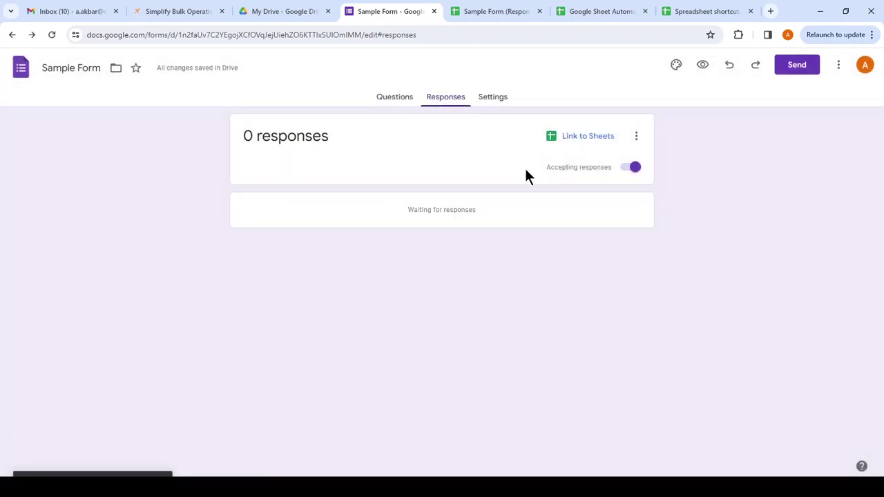
- Browse for an existing destination spreadsheet, cancel, and switch to Sample Form (Responses)
{"action": "left_click", "coordinate": [579, 138]}
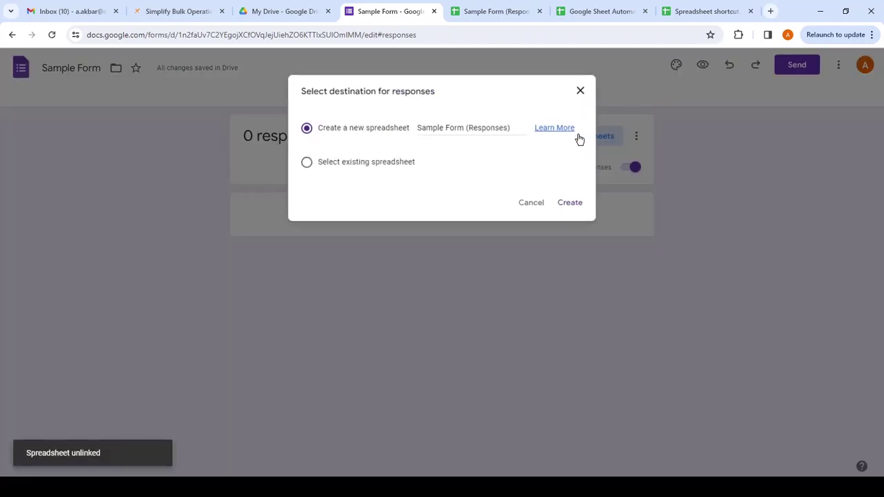
{"action": "left_click", "coordinate": [364, 163]}
{"action": "left_click", "coordinate": [573, 202]}
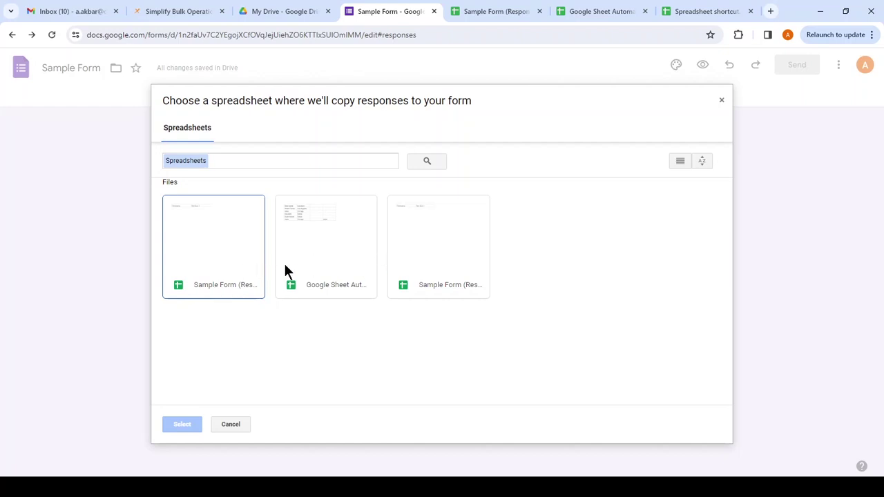
{"action": "left_click", "coordinate": [237, 425]}
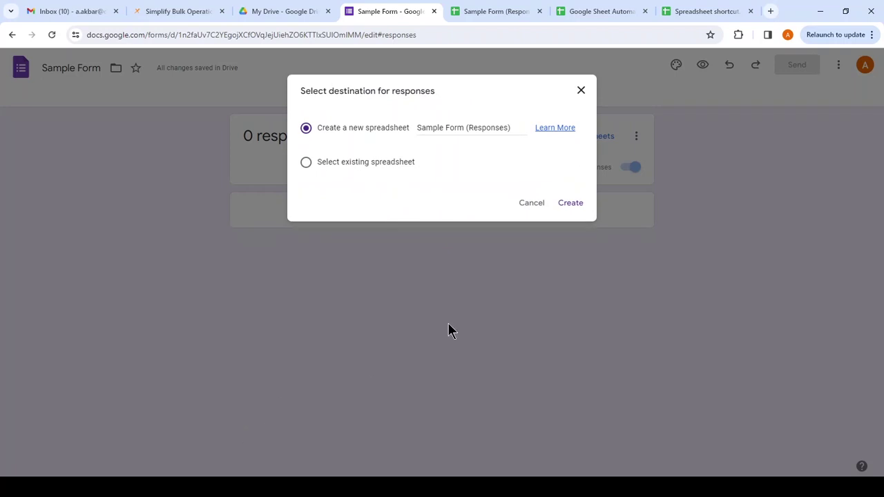
{"action": "left_click", "coordinate": [541, 206]}
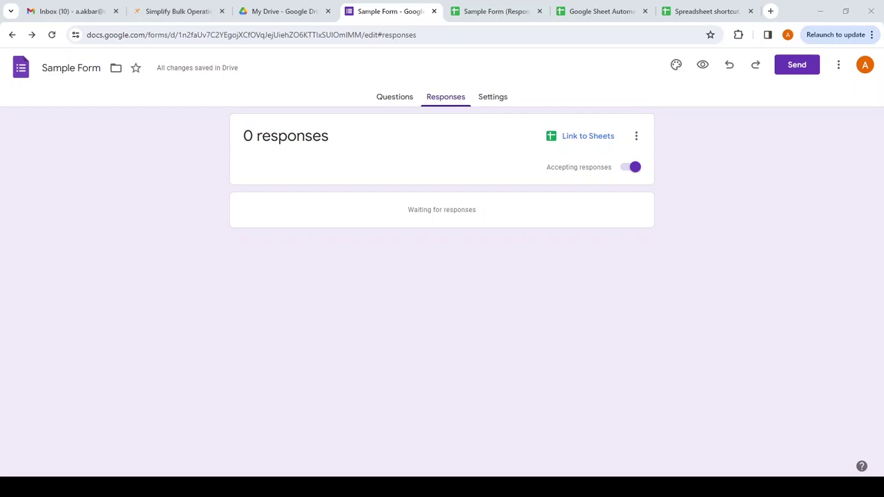
{"action": "left_click", "coordinate": [500, 4]}
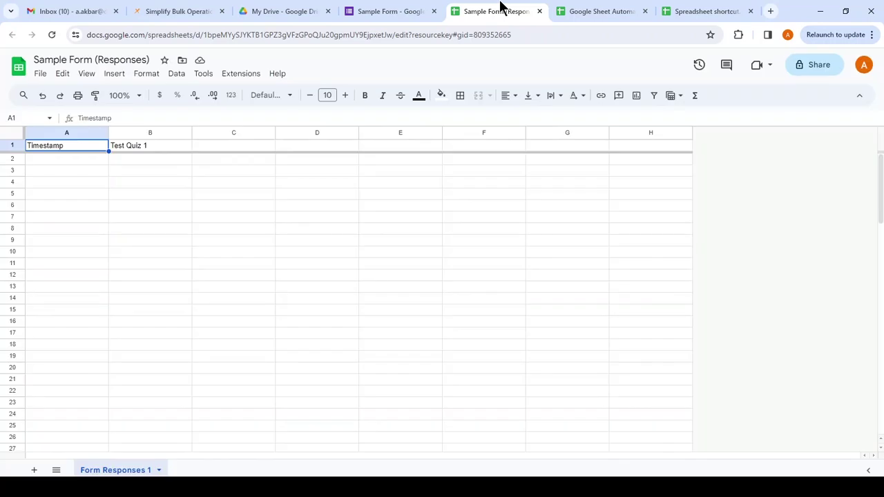
- In Google Sheet Automation, clear the extra Alicia from cell D6
{"action": "left_click", "coordinate": [575, 11]}
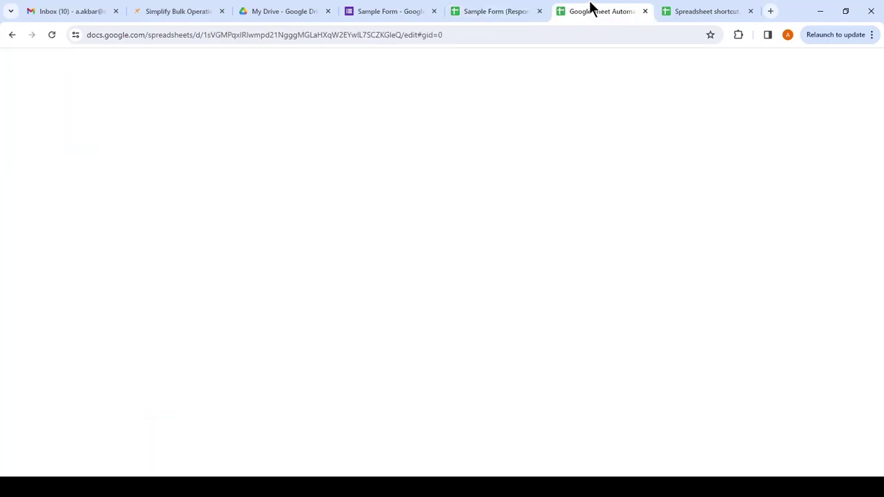
{"action": "left_click_drag", "start_coordinate": [592, 6], "coordinate": [507, 8]}
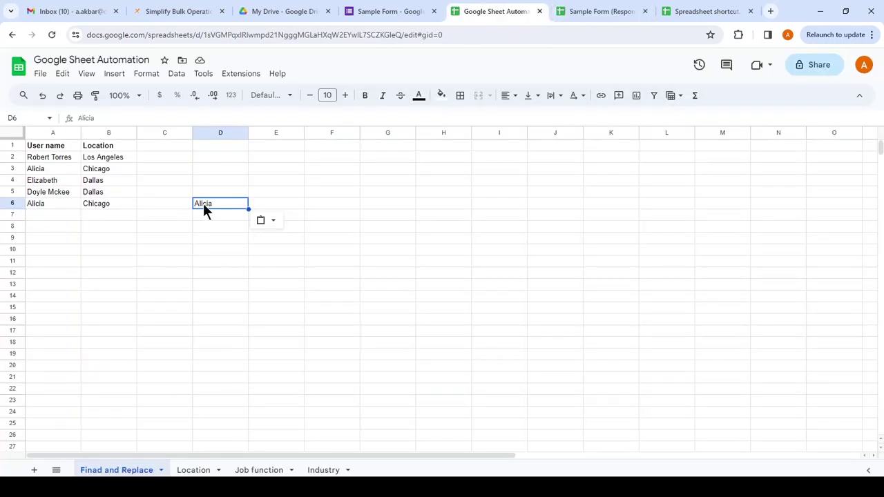
{"action": "left_click", "coordinate": [214, 216]}
{"action": "left_click", "coordinate": [217, 204]}
{"action": "key", "text": "Delete"}
- Open Find and replace from the Edit menu
{"action": "left_click", "coordinate": [63, 147]}
{"action": "left_click", "coordinate": [109, 148]}
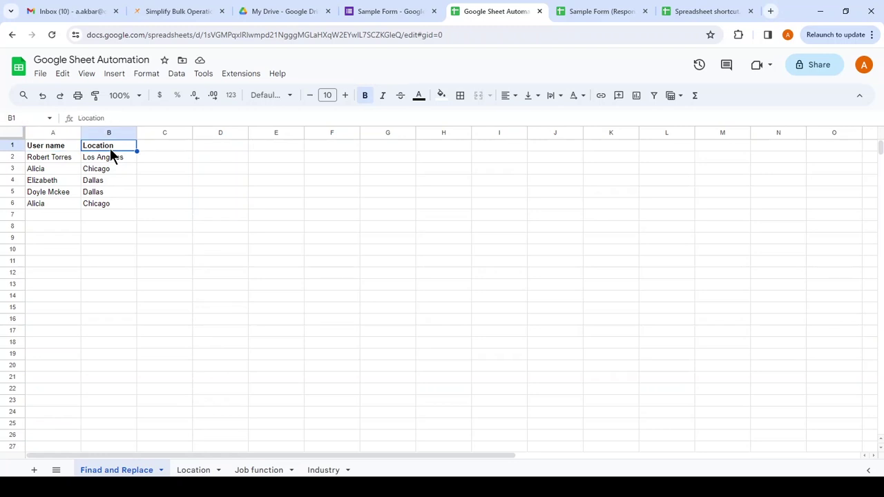
{"action": "left_click", "coordinate": [196, 170]}
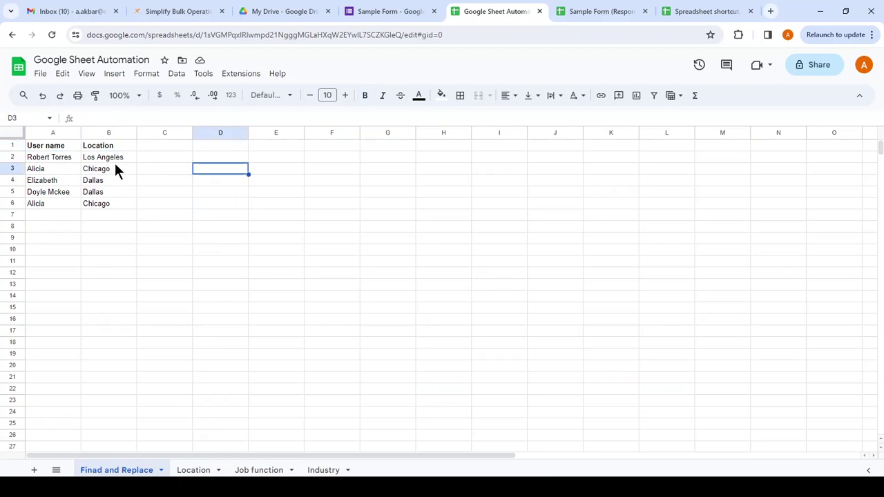
{"action": "left_click", "coordinate": [63, 75]}
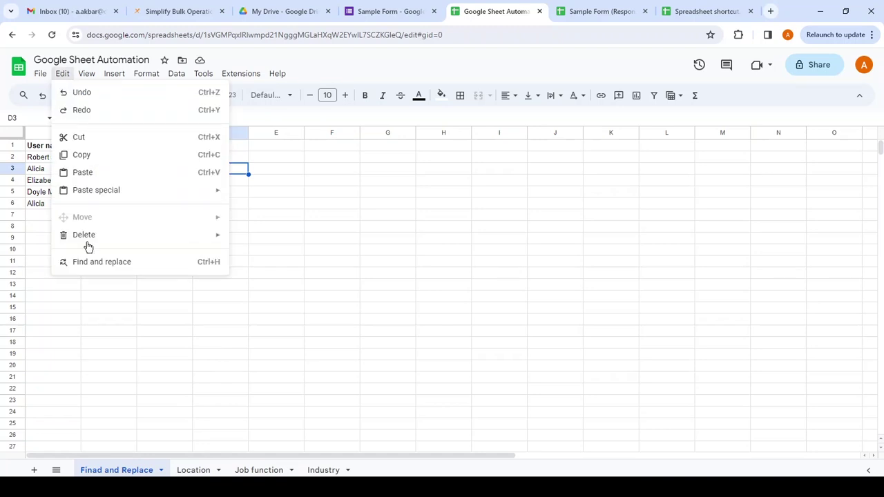
{"action": "left_click", "coordinate": [138, 269]}
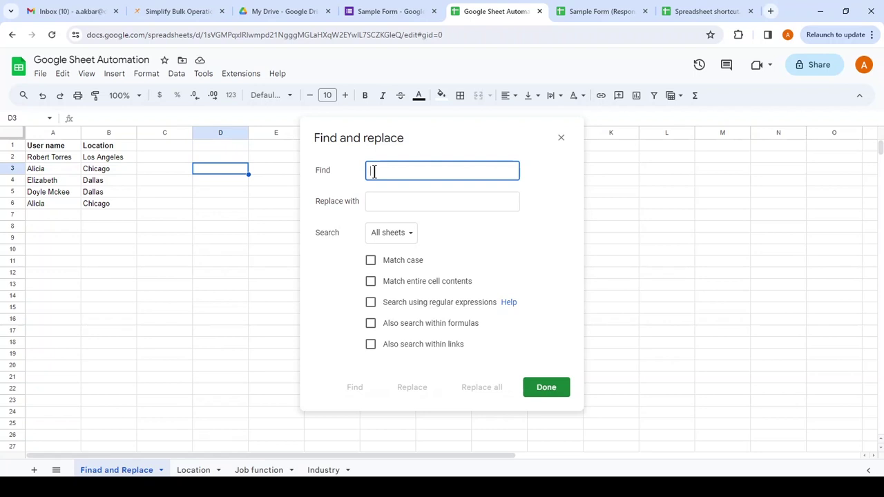
- Search for 'Elizab' to locate Elizabeth in A4, then close the dialog without replacing
{"action": "type", "text": "El"}
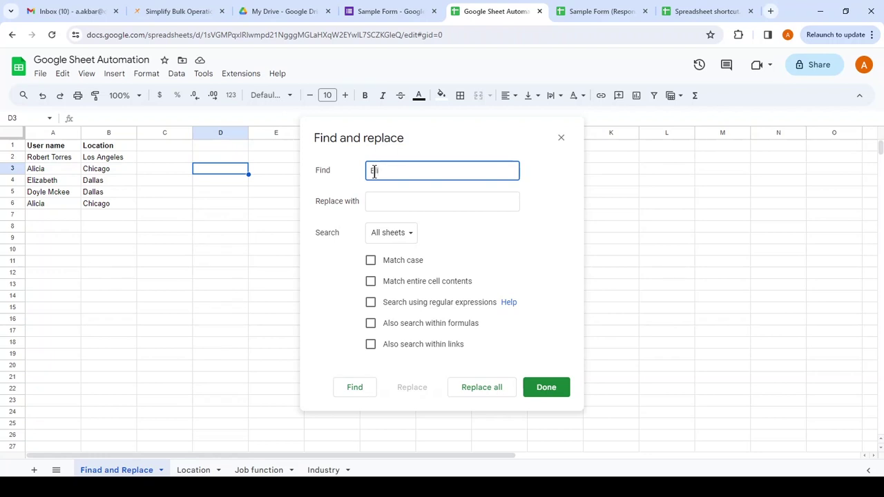
{"action": "type", "text": "izab"}
{"action": "key", "text": "Return"}
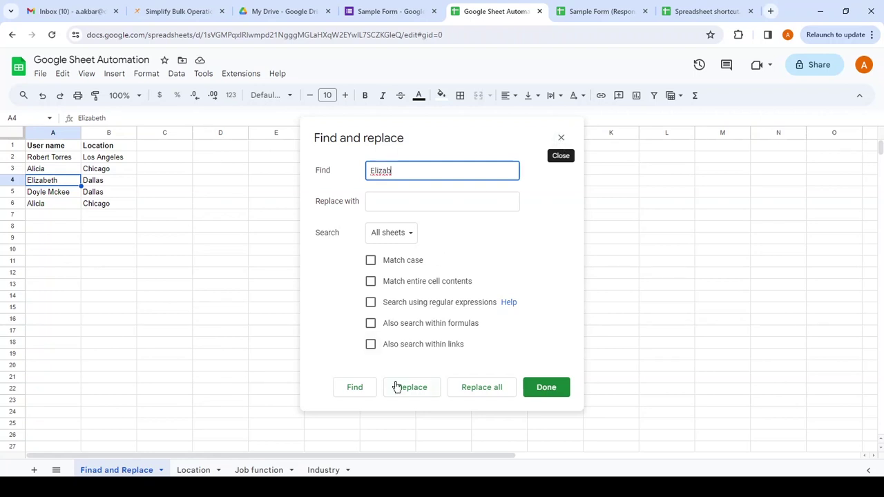
{"action": "left_click", "coordinate": [358, 392]}
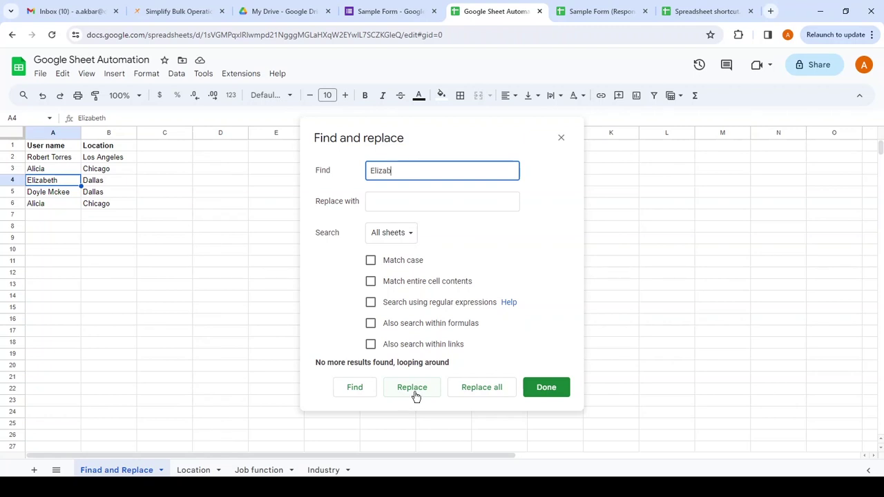
{"action": "left_click", "coordinate": [560, 140]}
{"action": "left_click", "coordinate": [601, 182]}
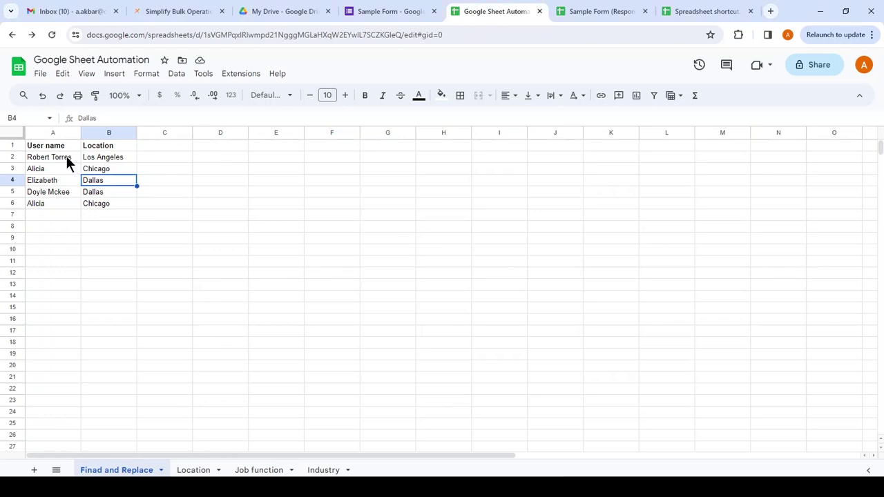
- Select the whole Location column B and open the Data menu
{"action": "left_click", "coordinate": [114, 150]}
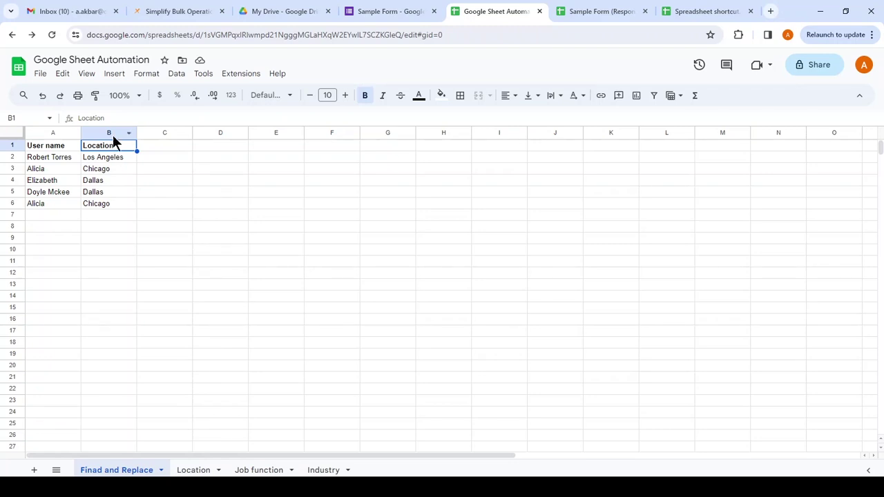
{"action": "left_click", "coordinate": [110, 132]}
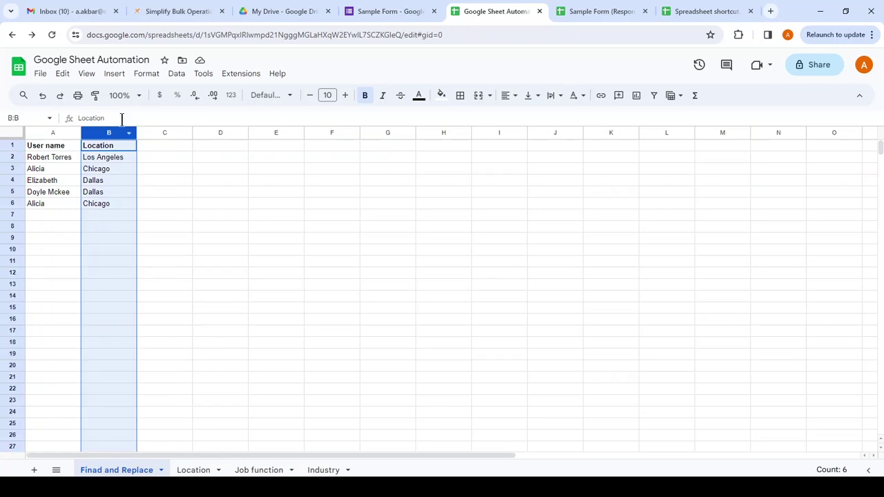
{"action": "left_click", "coordinate": [185, 76]}
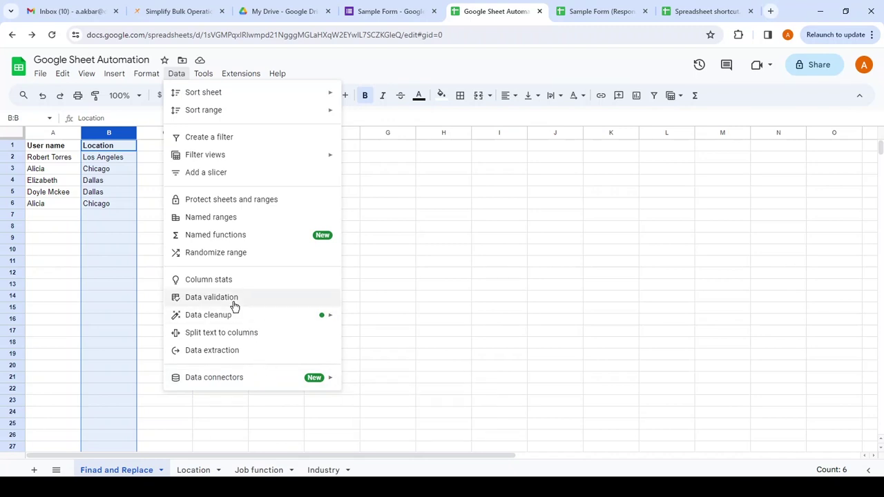
- Remove the two duplicate Location entries, then undo the removal with Ctrl+Z
{"action": "mouse_move", "coordinate": [241, 318]}
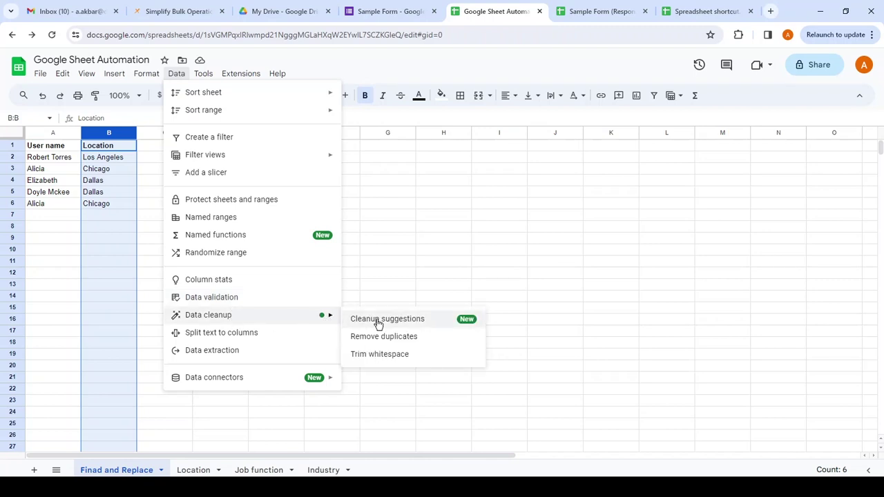
{"action": "left_click", "coordinate": [387, 338]}
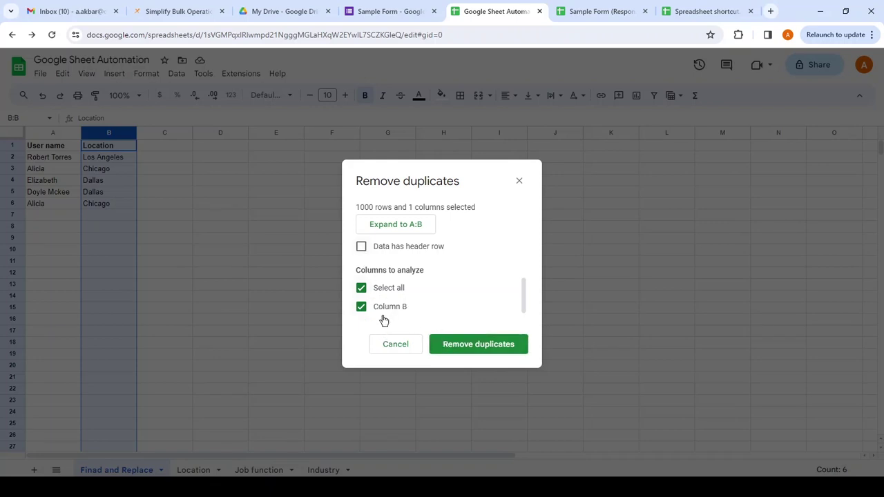
{"action": "left_click", "coordinate": [467, 353]}
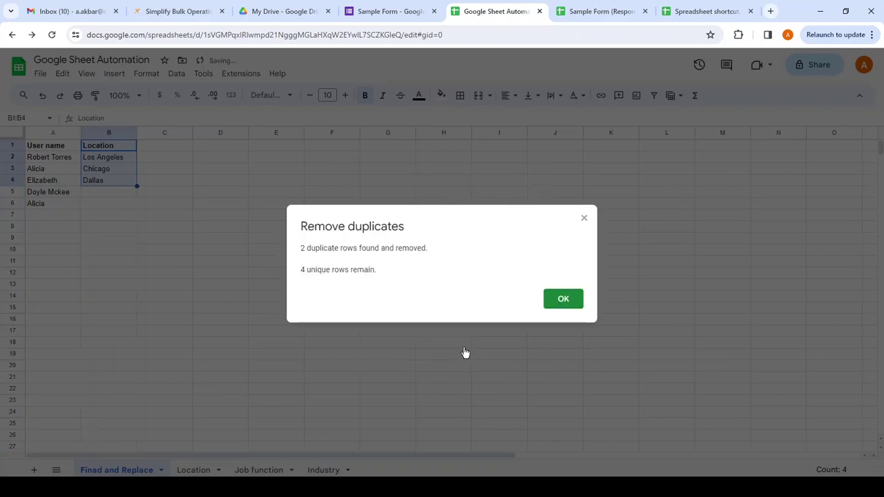
{"action": "left_click", "coordinate": [564, 299]}
{"action": "left_click", "coordinate": [275, 227]}
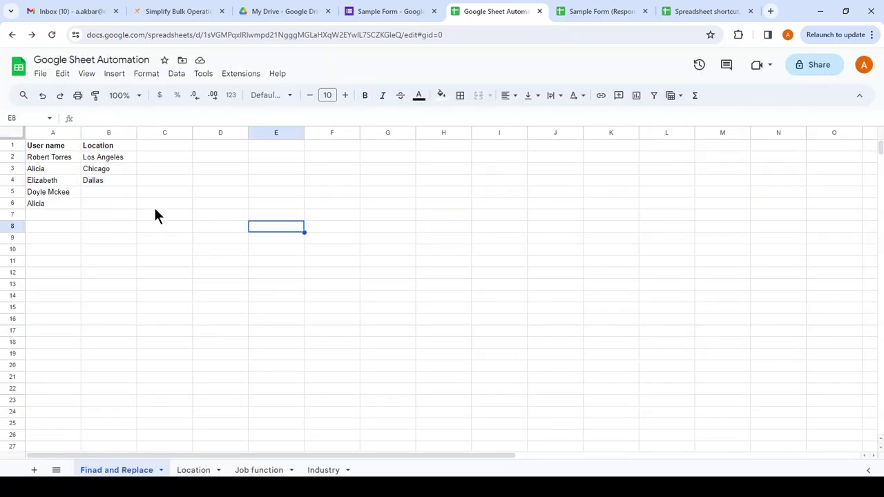
{"action": "key", "text": "ctrl+z"}
- Select the User name header A1 and open the Data menu
{"action": "left_click", "coordinate": [274, 228]}
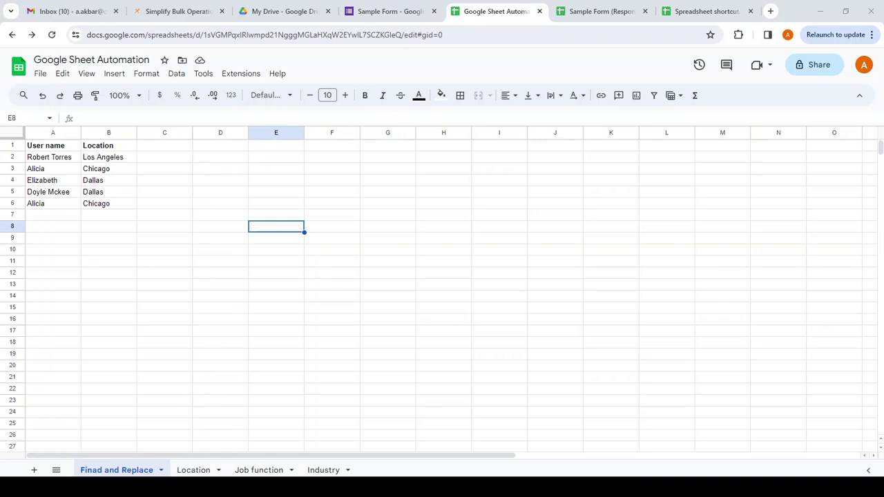
{"action": "left_click", "coordinate": [107, 146]}
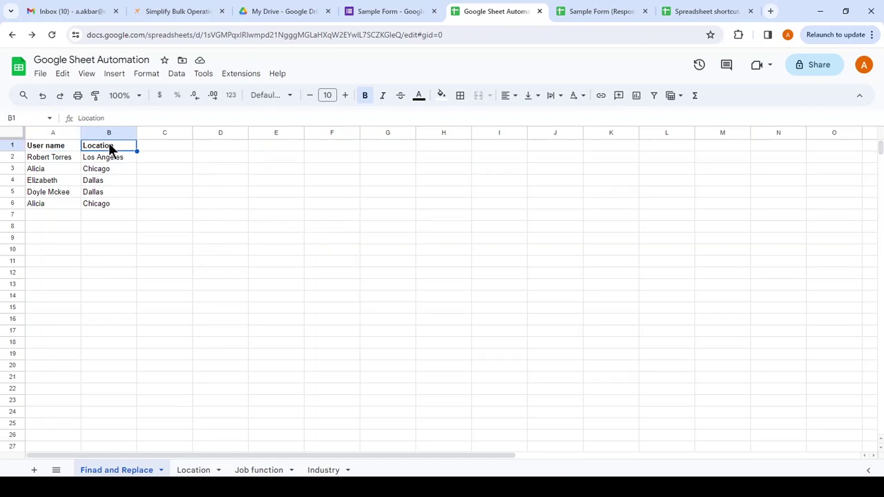
{"action": "left_click", "coordinate": [69, 145]}
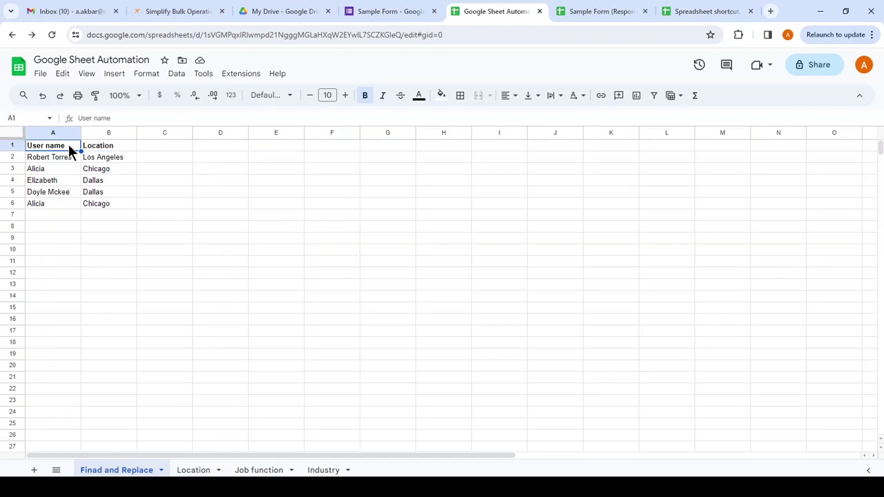
{"action": "left_click", "coordinate": [176, 74]}
{"action": "mouse_move", "coordinate": [179, 92]}
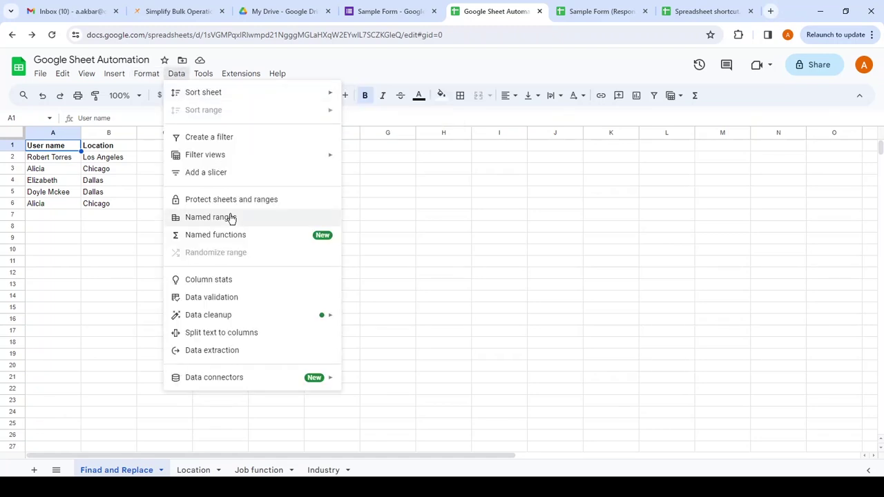
- Add a filter to the User name and Location table and try a 'Text contains' condition
{"action": "left_click", "coordinate": [221, 137]}
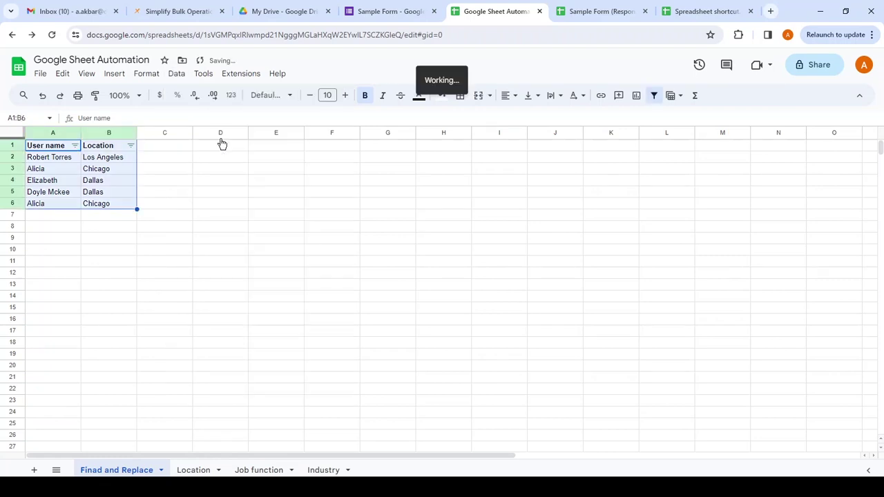
{"action": "left_click", "coordinate": [141, 158]}
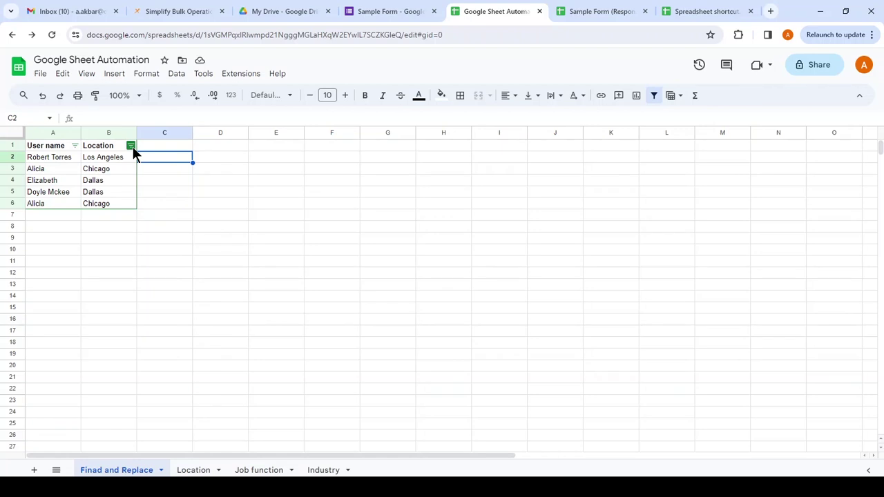
{"action": "left_click", "coordinate": [131, 145]}
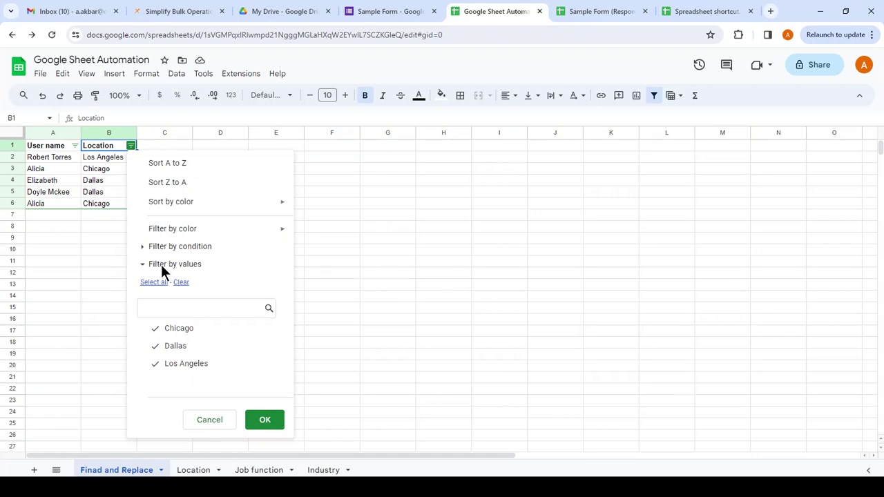
{"action": "left_click", "coordinate": [142, 262]}
{"action": "left_click", "coordinate": [141, 246]}
{"action": "left_click", "coordinate": [192, 271]}
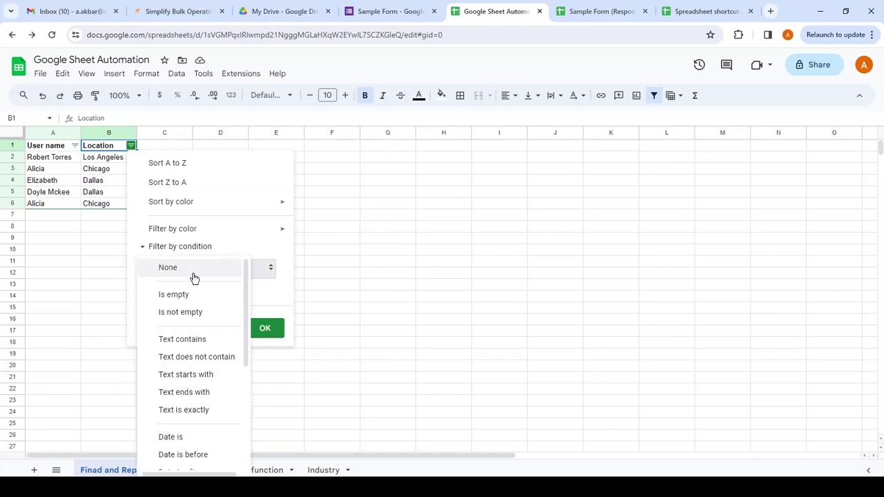
{"action": "left_click", "coordinate": [201, 339]}
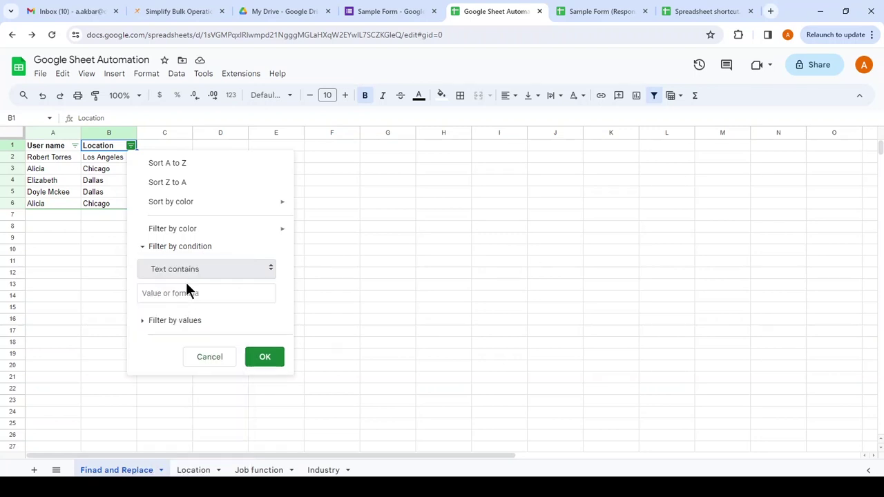
{"action": "left_click", "coordinate": [191, 293]}
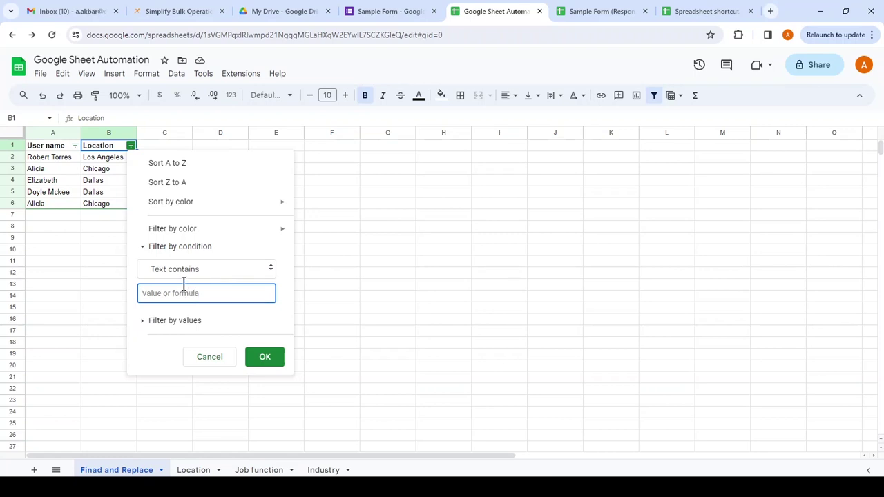
- Filter Location by value, searching 'd' and checking Dallas
{"action": "left_click", "coordinate": [147, 247]}
{"action": "left_click", "coordinate": [145, 266]}
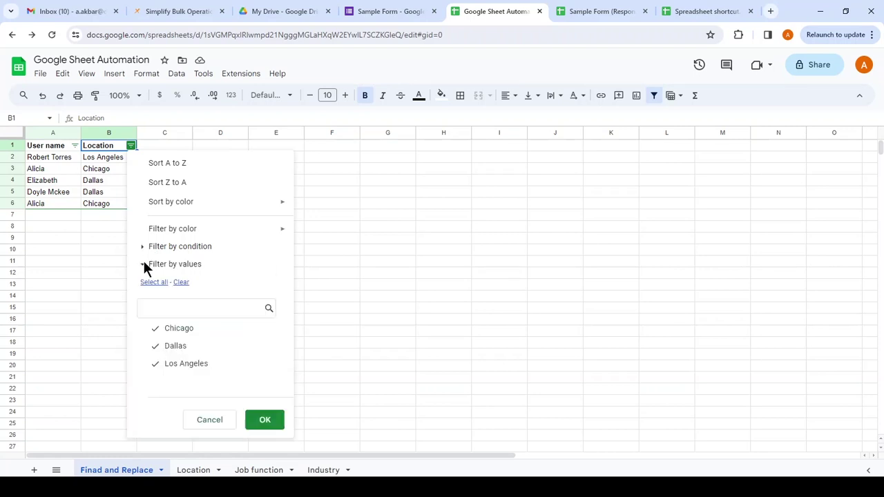
{"action": "left_click", "coordinate": [166, 315]}
{"action": "type", "text": "d"}
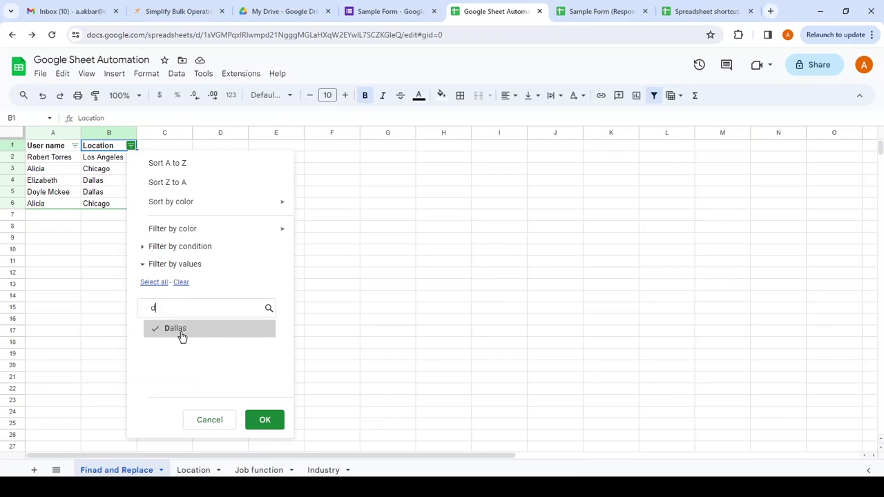
{"action": "left_click", "coordinate": [189, 331]}
{"action": "left_click", "coordinate": [269, 424]}
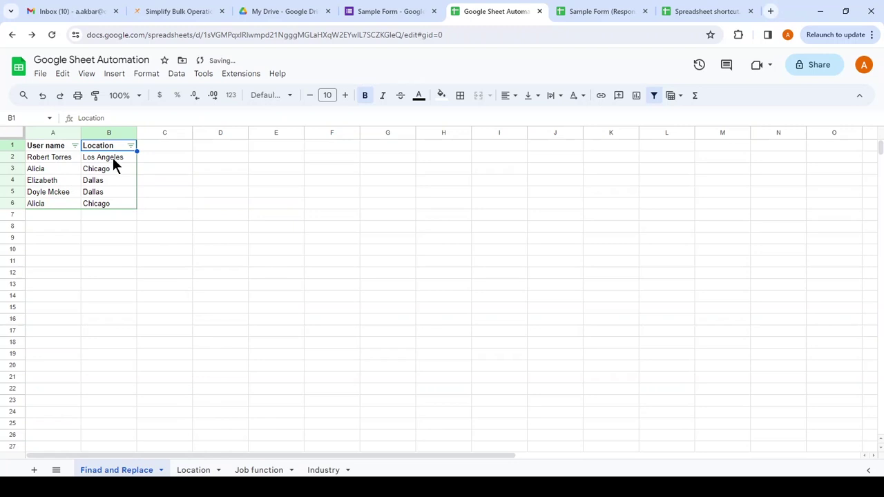
- Uncheck Los Angeles and Chicago to show only Dallas rows, then undo the filter
{"action": "left_click", "coordinate": [130, 146]}
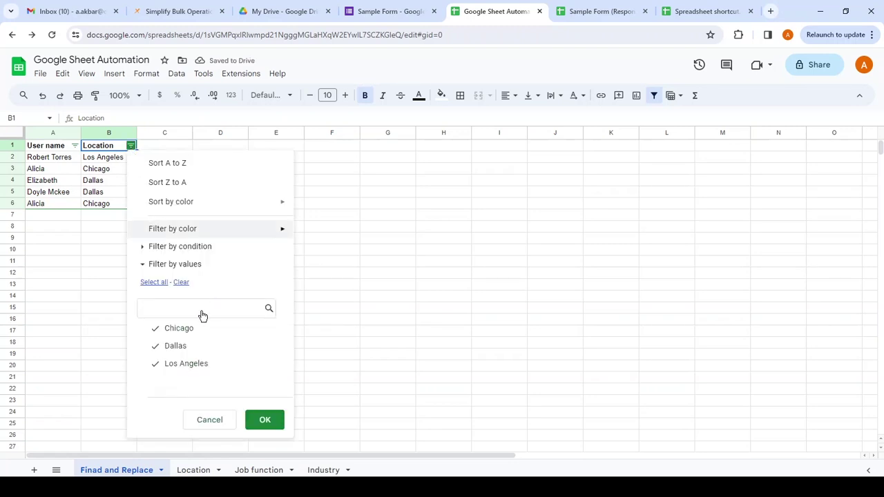
{"action": "left_click", "coordinate": [153, 365]}
{"action": "left_click", "coordinate": [153, 330]}
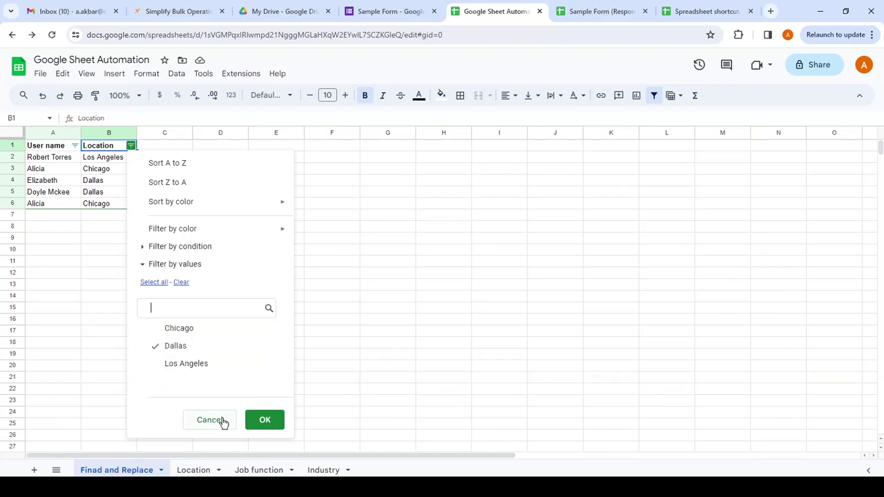
{"action": "left_click", "coordinate": [257, 419]}
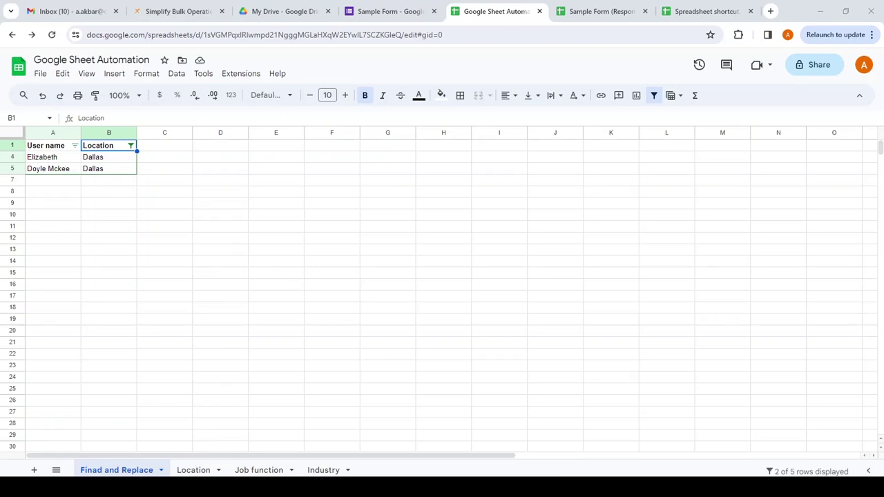
{"action": "left_click", "coordinate": [276, 191]}
{"action": "key", "text": "ctrl+z"}
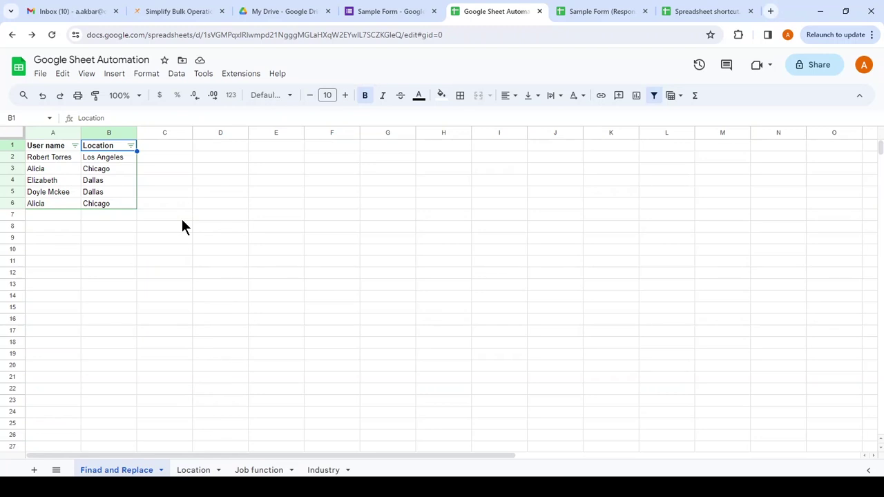
- In Gmail, start a new message, try attaching from Drive, then discard the draft
{"action": "left_click", "coordinate": [85, 10]}
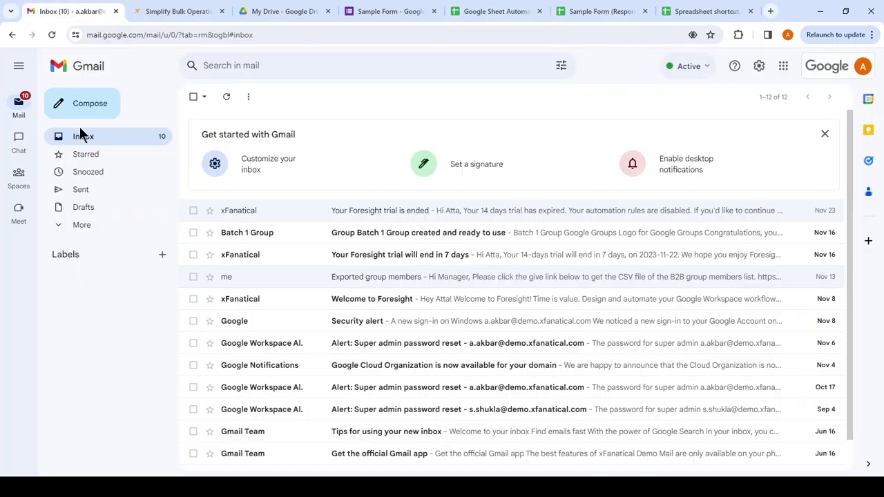
{"action": "left_click", "coordinate": [98, 113]}
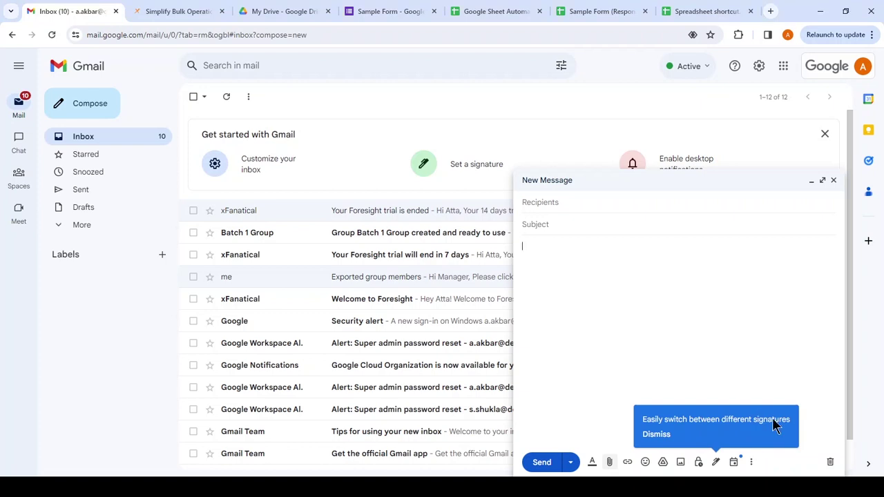
{"action": "left_click", "coordinate": [663, 463]}
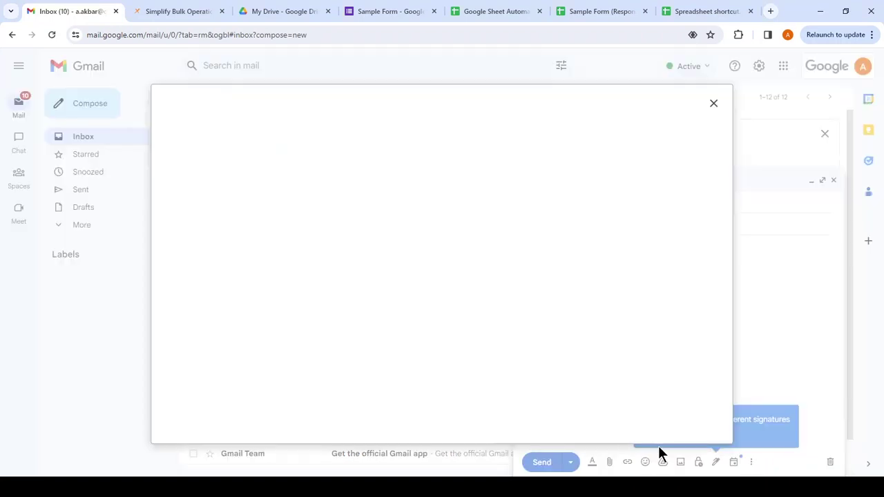
{"action": "left_click", "coordinate": [722, 104]}
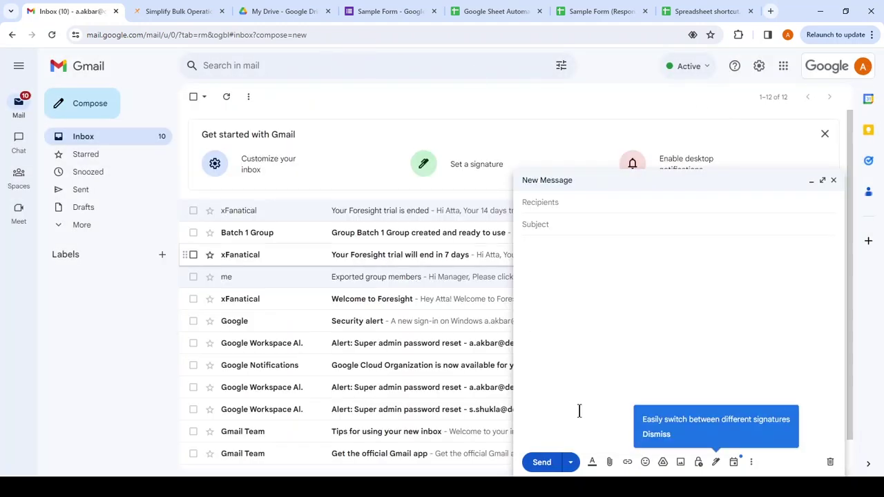
{"action": "left_click", "coordinate": [830, 466]}
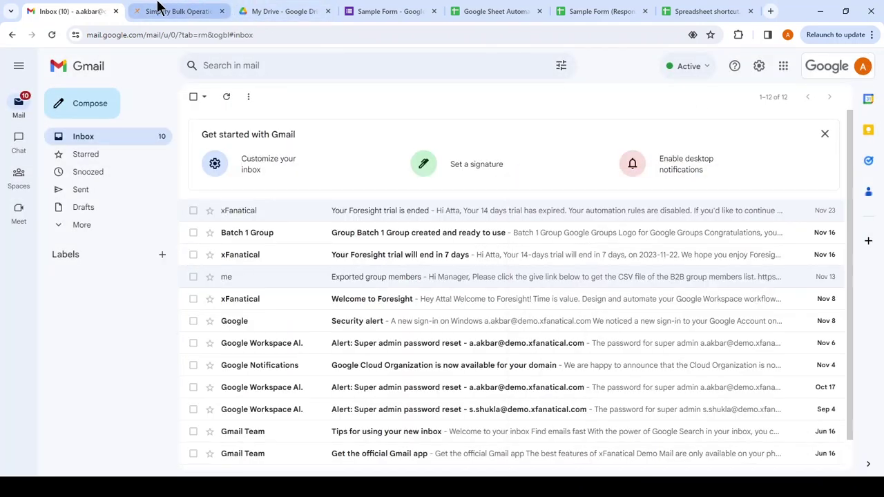
- Return to the Google Sheet Automation spreadsheet and open its File menu
{"action": "left_click", "coordinate": [160, 10]}
{"action": "left_click", "coordinate": [417, 9]}
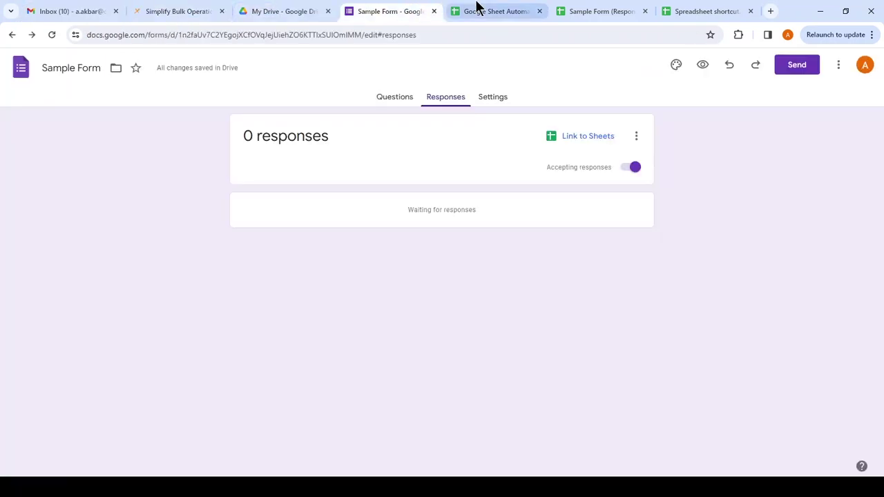
{"action": "left_click", "coordinate": [476, 9]}
{"action": "left_click", "coordinate": [42, 76]}
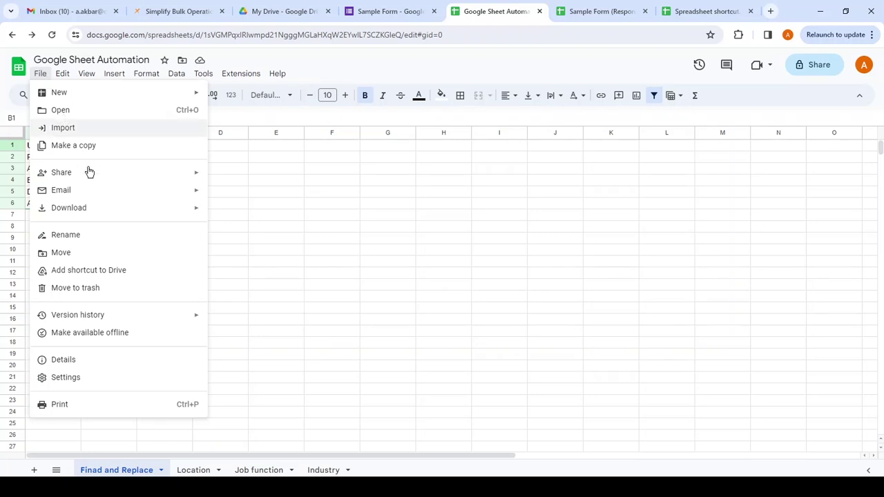
- Start emailing the spreadsheet as an attachment and add the suggested contact as recipient
{"action": "mouse_move", "coordinate": [99, 192]}
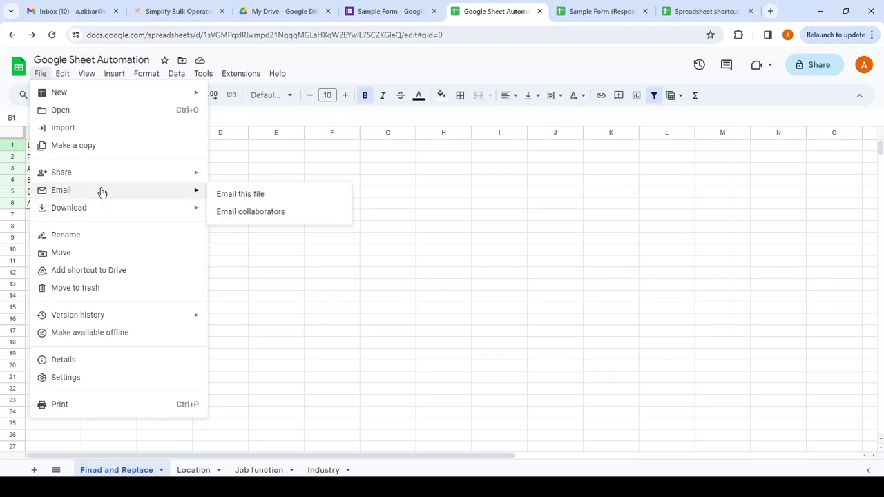
{"action": "left_click", "coordinate": [229, 195]}
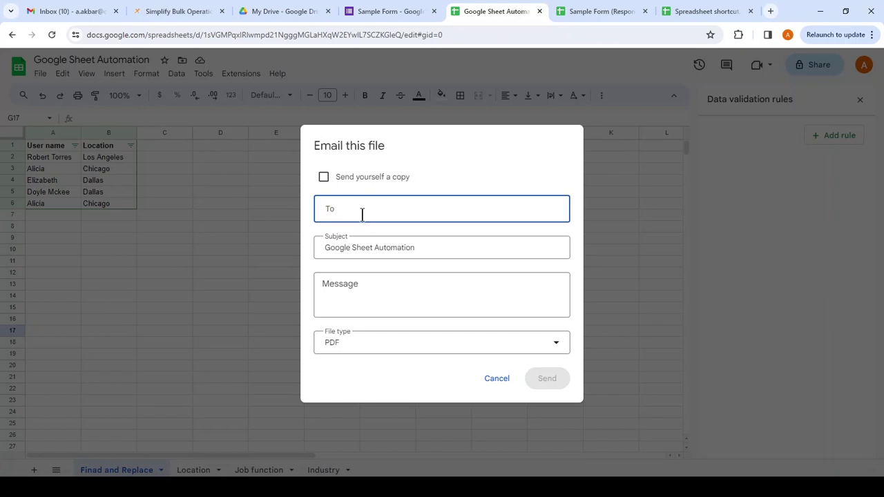
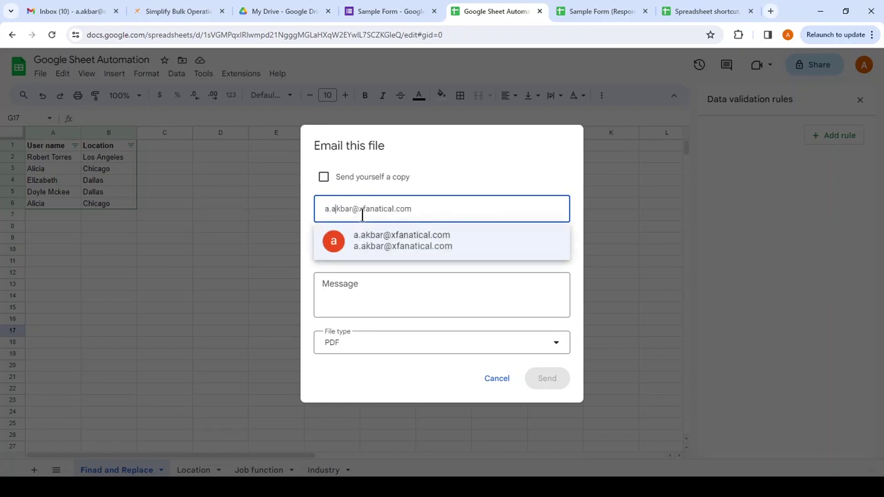
{"action": "left_click", "coordinate": [399, 254]}
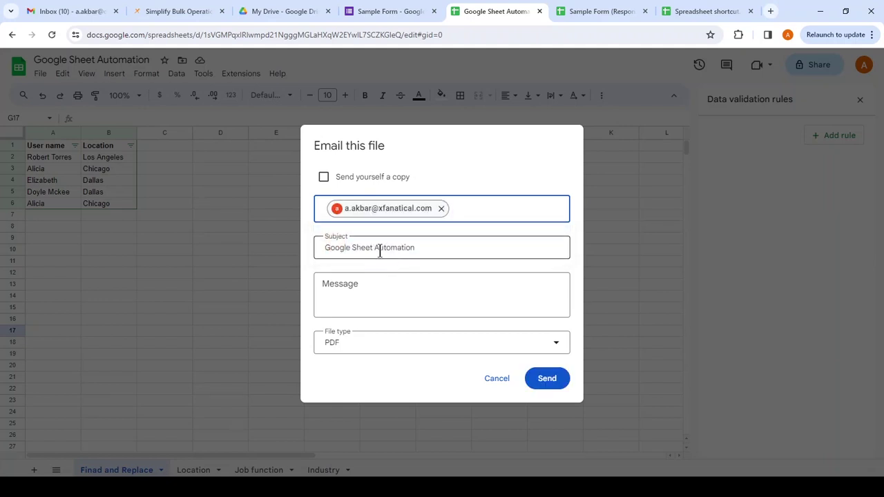
{"action": "left_click", "coordinate": [378, 250]}
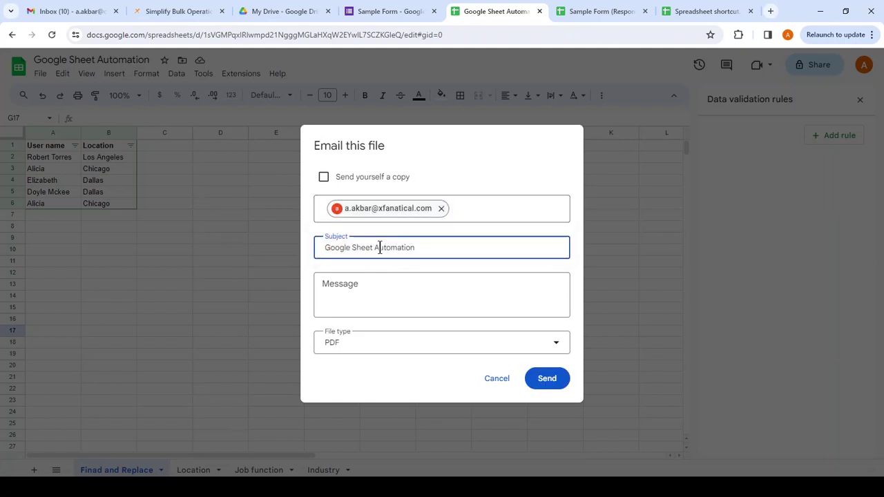
{"action": "left_click", "coordinate": [360, 297]}
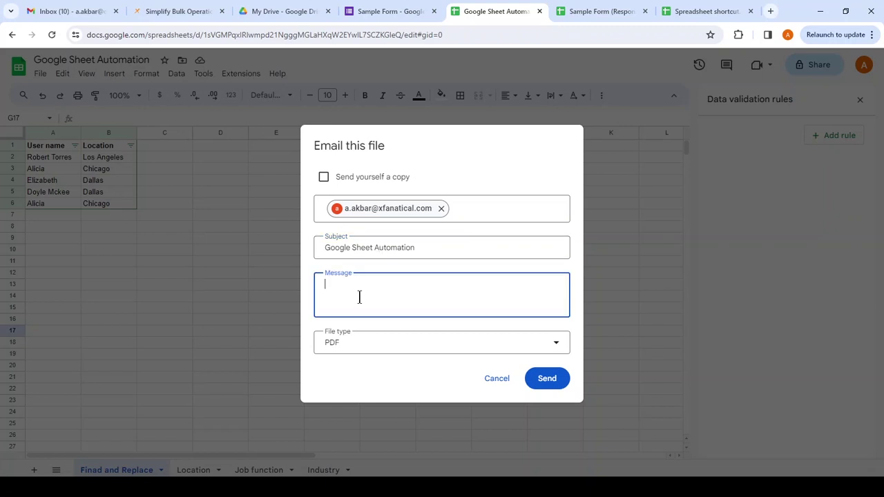
- Set the attachment type to Microsoft Excel, send the email, and close the data validation panel
{"action": "left_click", "coordinate": [392, 351]}
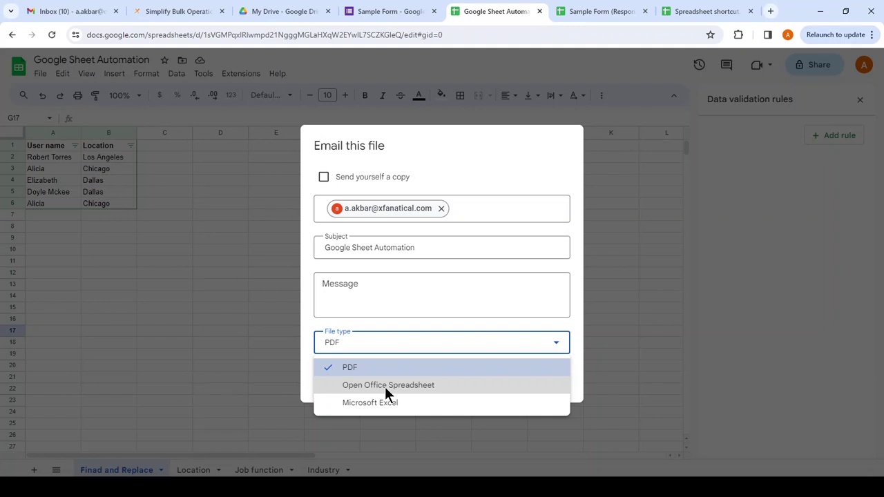
{"action": "left_click", "coordinate": [383, 406]}
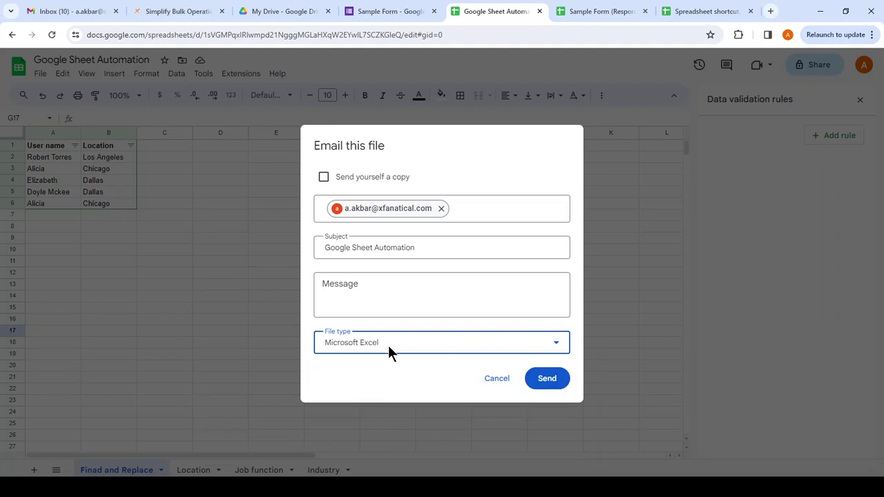
{"action": "left_click", "coordinate": [388, 347]}
{"action": "left_click", "coordinate": [382, 387]}
{"action": "left_click", "coordinate": [387, 345]}
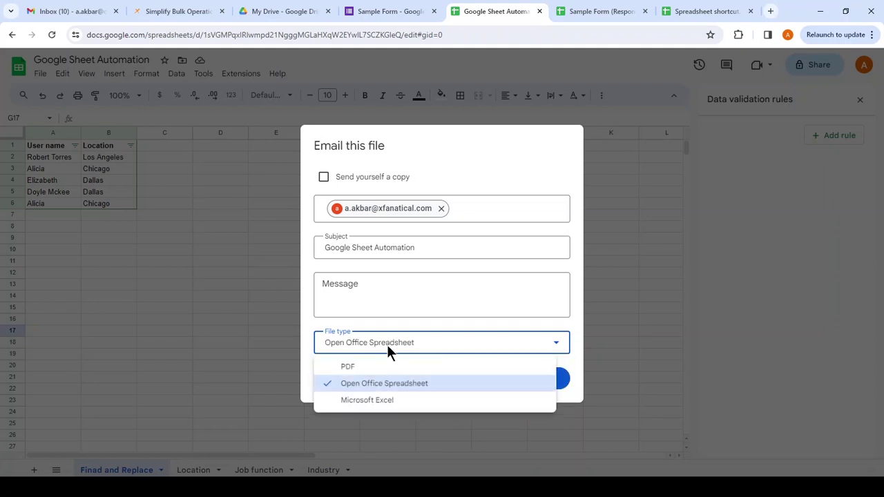
{"action": "left_click", "coordinate": [373, 405]}
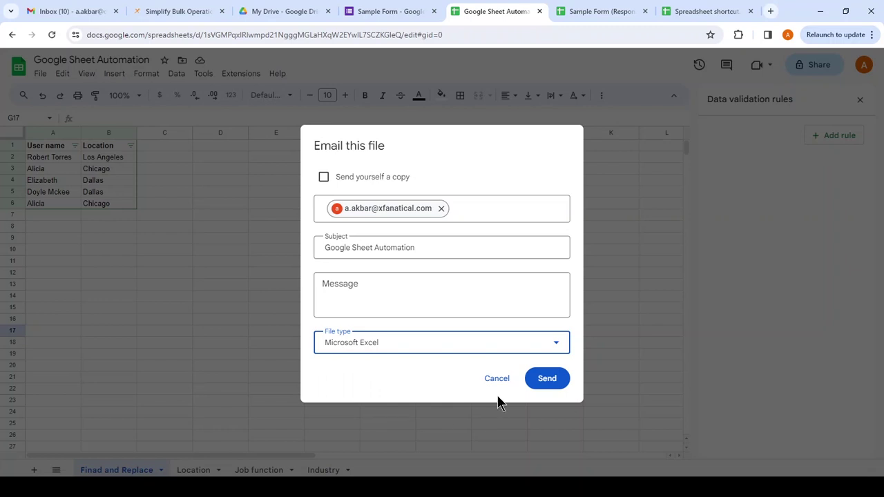
{"action": "left_click", "coordinate": [547, 381]}
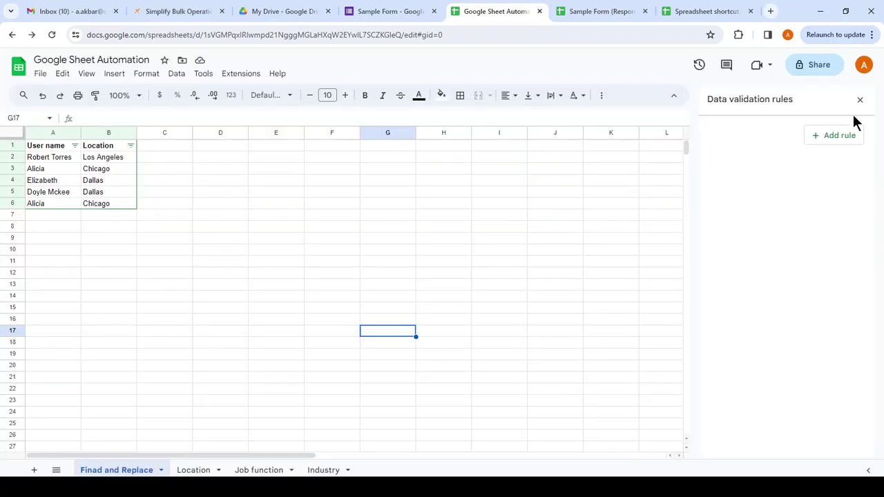
{"action": "left_click", "coordinate": [860, 100]}
- Select D5, then switch to the Location sheet and select its A1 header
{"action": "left_click", "coordinate": [241, 190]}
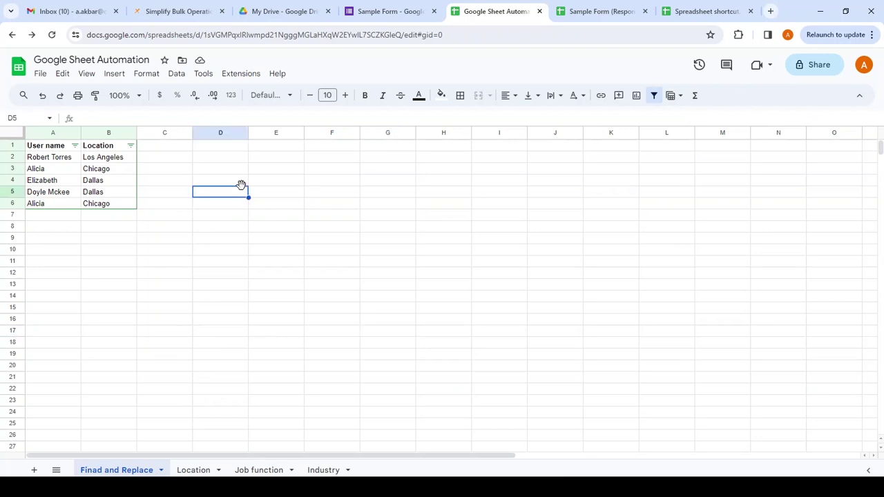
{"action": "left_click", "coordinate": [122, 148]}
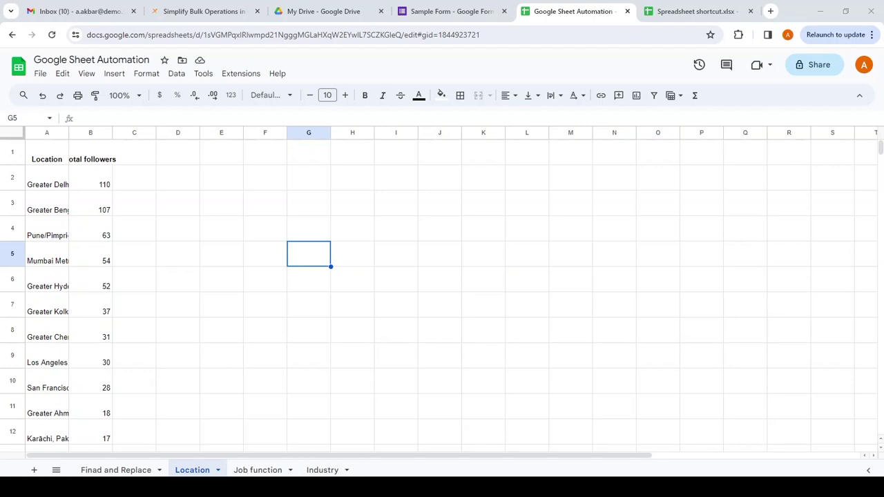
{"action": "left_click", "coordinate": [57, 159]}
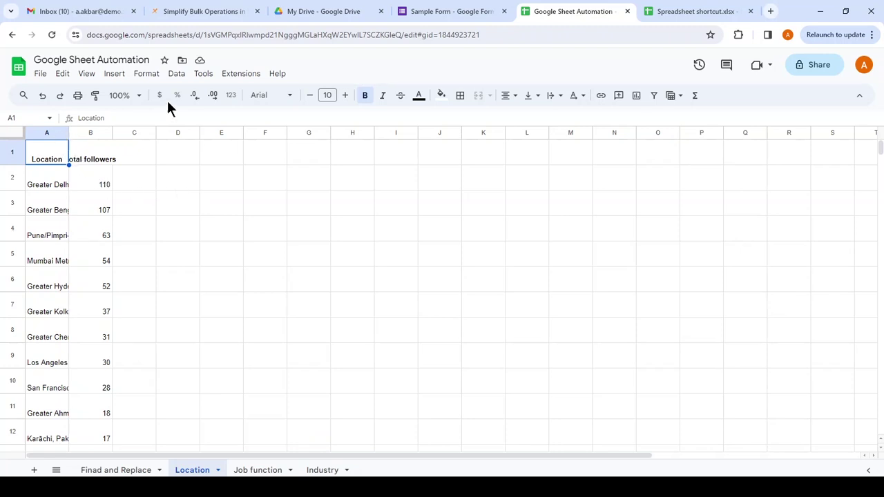
- Start recording a new macro from Extensions
{"action": "left_click", "coordinate": [243, 76]}
{"action": "mouse_move", "coordinate": [256, 111]}
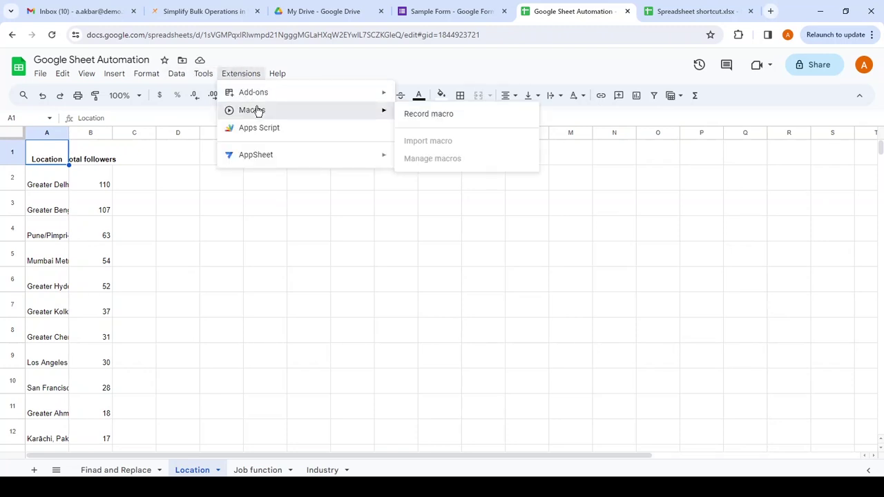
{"action": "left_click", "coordinate": [428, 114]}
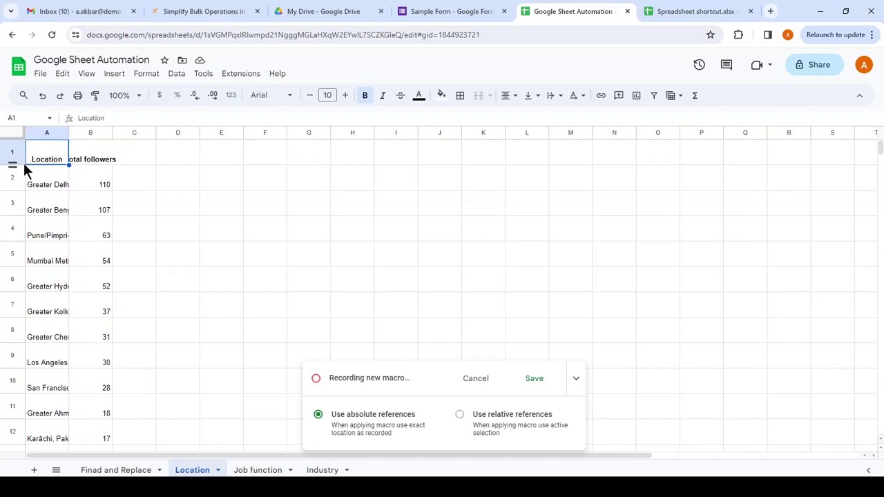
- Select the whole sheet, shrink all row heights, and auto-fit column widths
{"action": "left_click", "coordinate": [13, 134]}
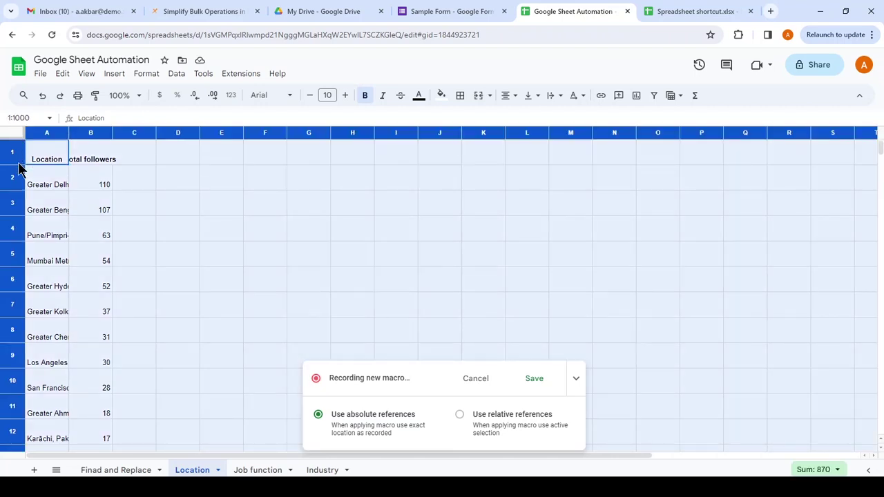
{"action": "left_click", "coordinate": [14, 173]}
{"action": "left_click", "coordinate": [7, 134]}
{"action": "left_click_drag", "start_coordinate": [14, 165], "coordinate": [14, 158]}
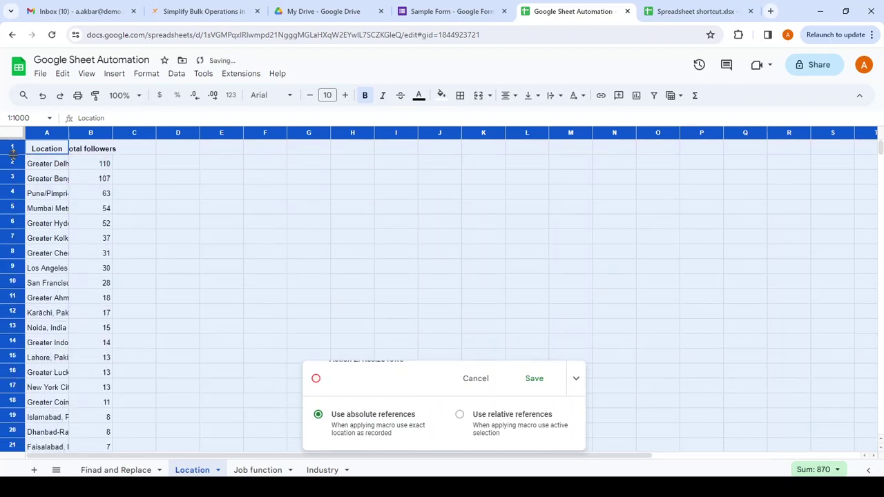
{"action": "left_click_drag", "start_coordinate": [69, 132], "coordinate": [69, 132]}
{"action": "double_click", "coordinate": [69, 132]}
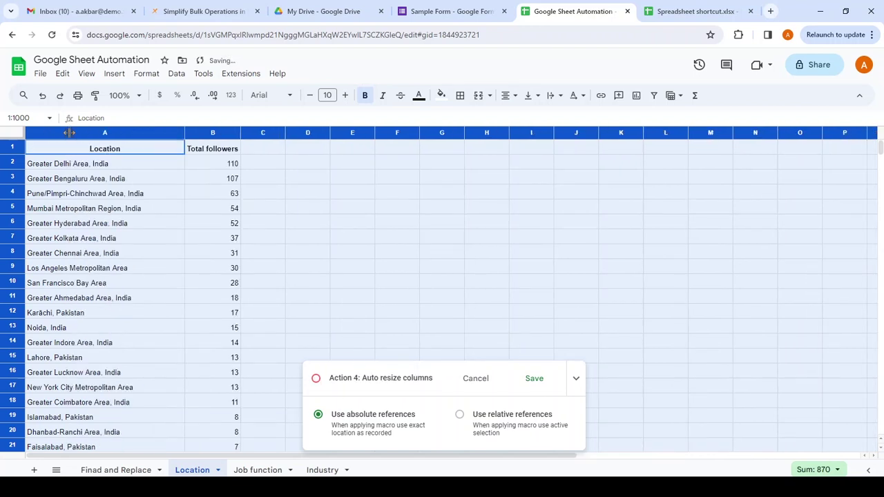
{"action": "left_click", "coordinate": [153, 193]}
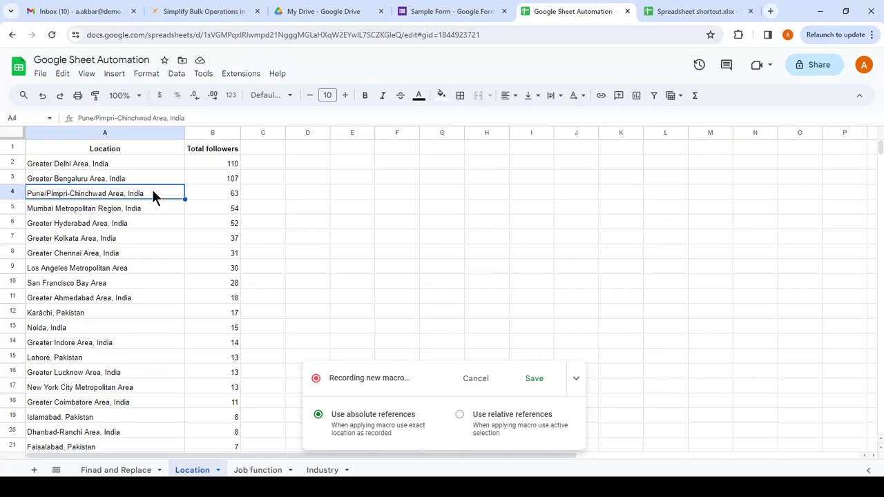
- Centre-align the Location and Total followers columns, then deselect by picking D2
{"action": "left_click", "coordinate": [45, 131]}
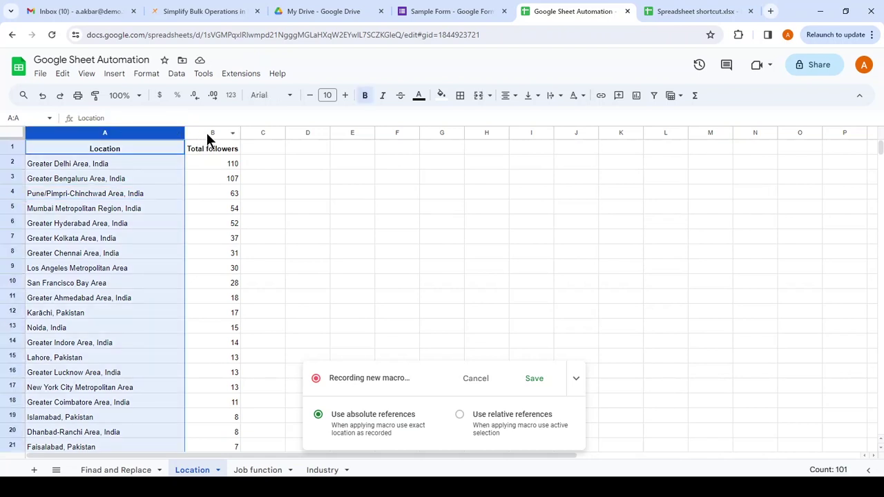
{"action": "left_click", "coordinate": [130, 132]}
{"action": "left_click", "coordinate": [210, 133], "text": "shift"}
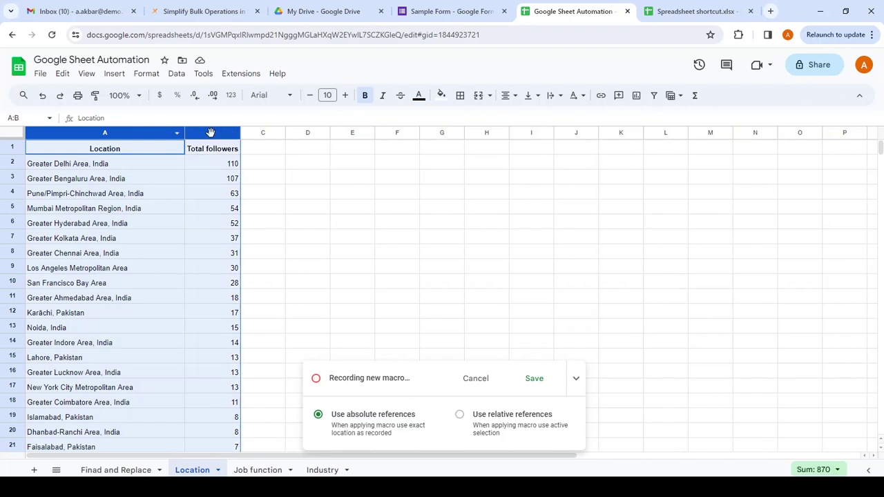
{"action": "left_click", "coordinate": [509, 96]}
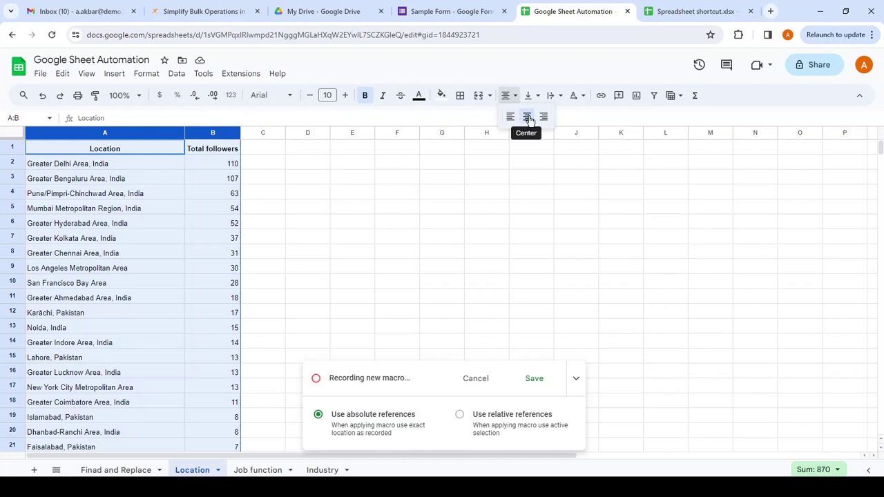
{"action": "left_click", "coordinate": [527, 117]}
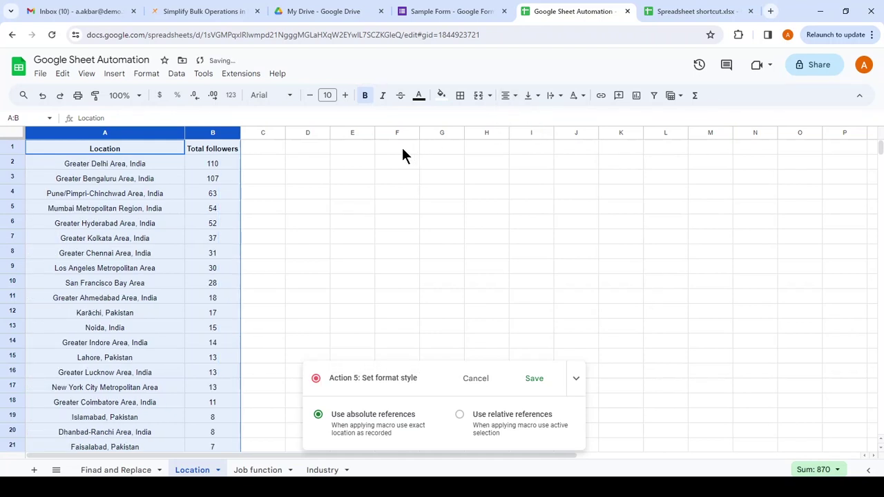
{"action": "left_click", "coordinate": [318, 169]}
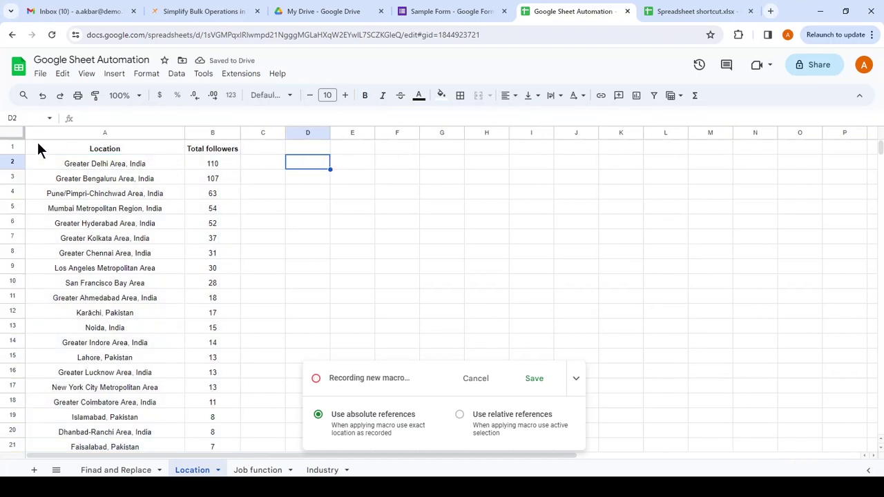
- Try green alternating colours on cell D2, then discard them
{"action": "left_click", "coordinate": [147, 75]}
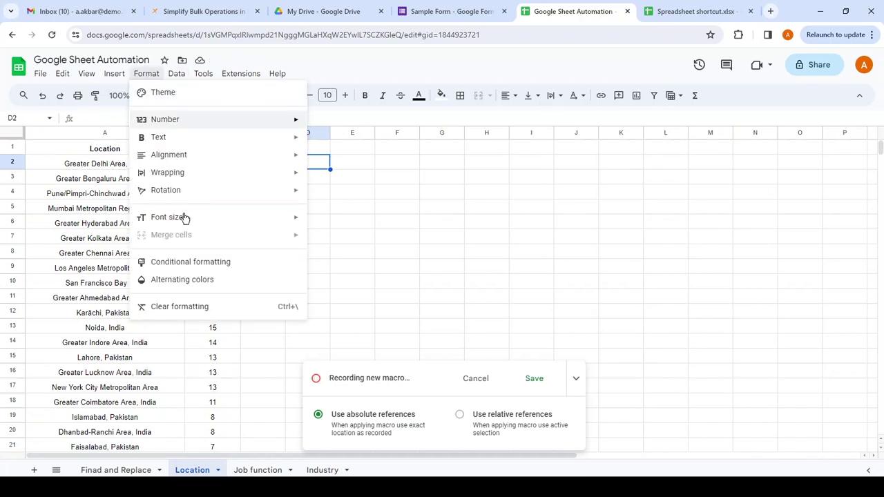
{"action": "left_click", "coordinate": [200, 280]}
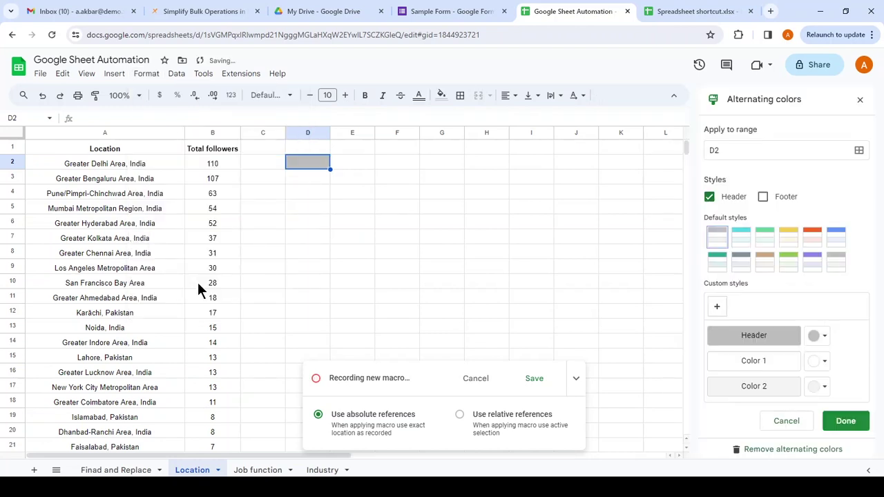
{"action": "left_click", "coordinate": [792, 266]}
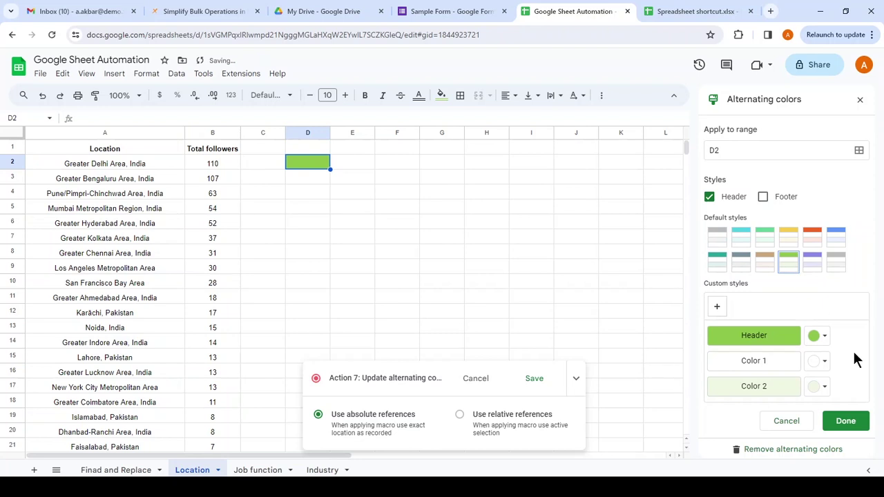
{"action": "left_click", "coordinate": [805, 422]}
{"action": "left_click", "coordinate": [325, 239]}
- Apply the green alternating colour style to the Location table A1:B101
{"action": "left_click", "coordinate": [123, 150]}
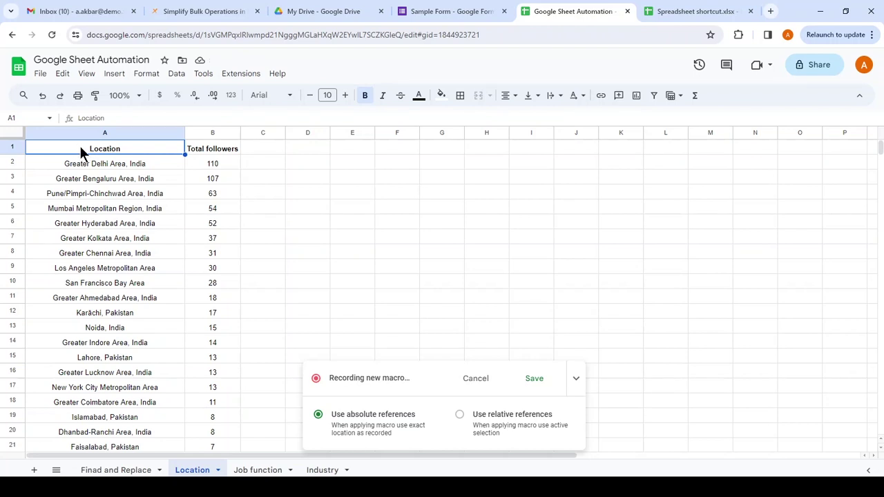
{"action": "left_click", "coordinate": [177, 77]}
{"action": "mouse_move", "coordinate": [158, 78]}
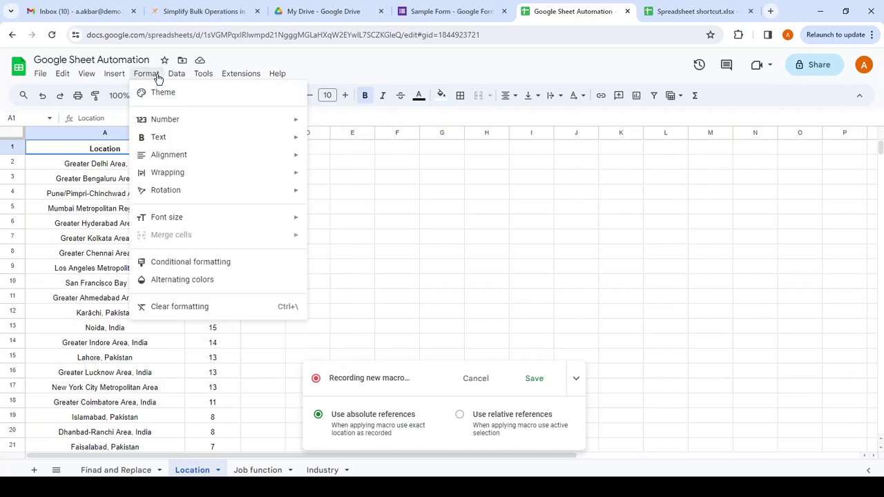
{"action": "left_click", "coordinate": [204, 281]}
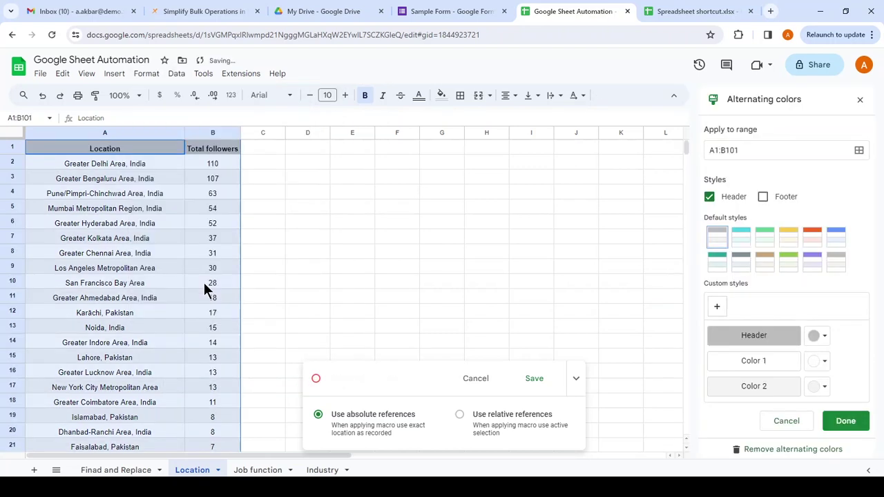
{"action": "left_click", "coordinate": [788, 261]}
{"action": "left_click", "coordinate": [860, 423]}
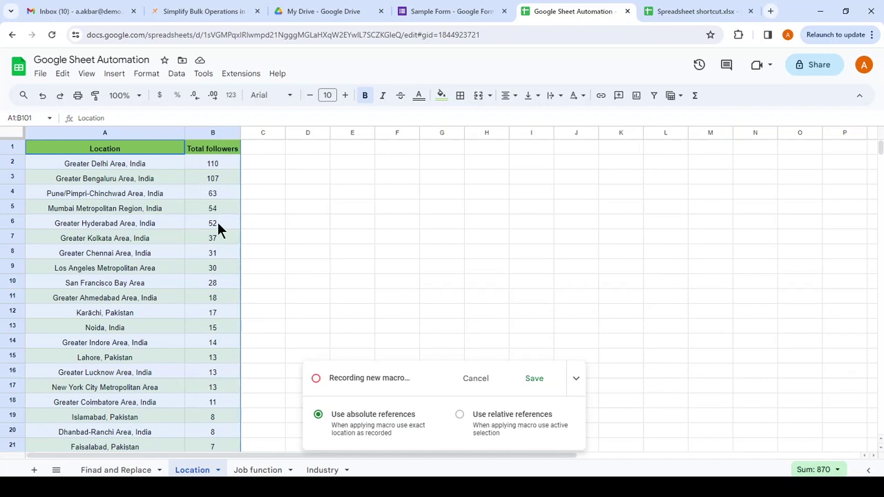
- Save the recorded macro as 'Formatting Macros' with keyboard shortcut number 1
{"action": "left_click", "coordinate": [534, 379]}
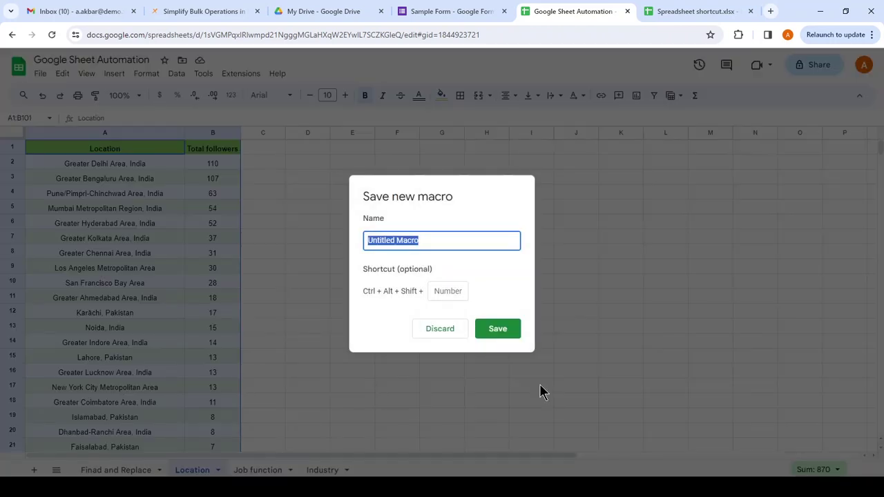
{"action": "type", "text": "For"}
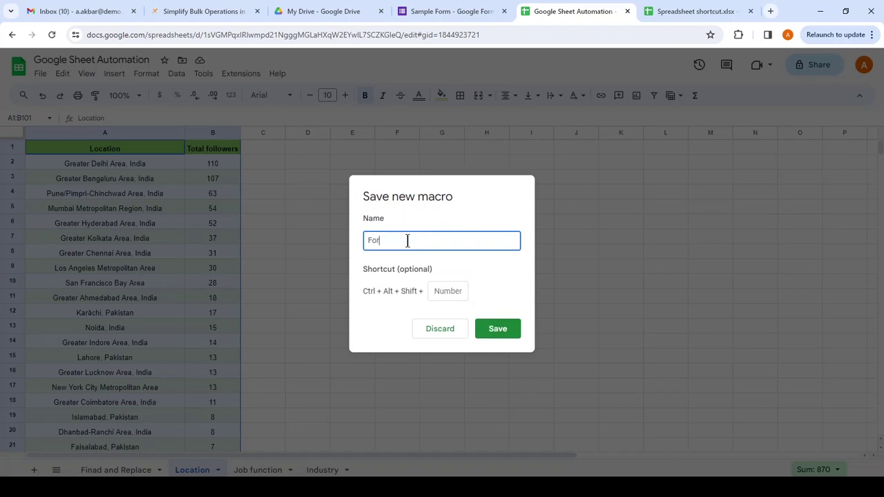
{"action": "type", "text": "matting Macros"}
{"action": "left_click", "coordinate": [448, 291]}
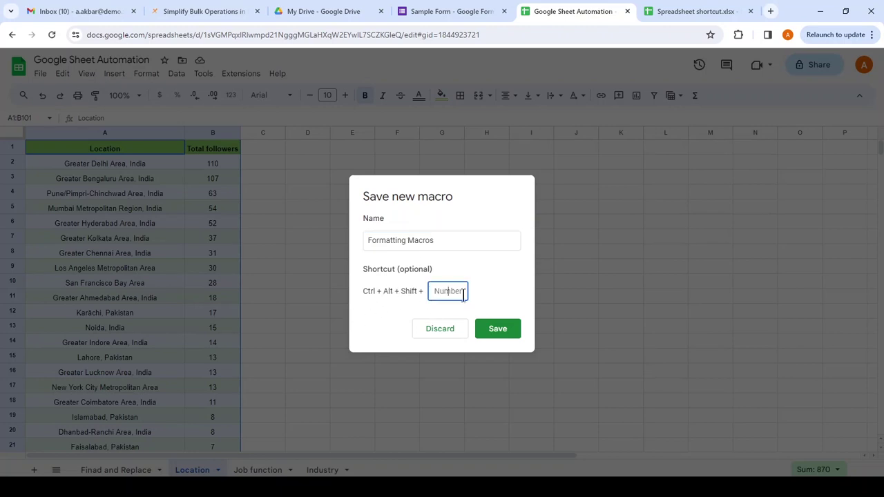
{"action": "type", "text": "1"}
{"action": "key", "text": "BackSpace"}
{"action": "type", "text": "1"}
{"action": "key", "text": "BackSpace"}
{"action": "type", "text": "1"}
{"action": "left_click", "coordinate": [506, 332]}
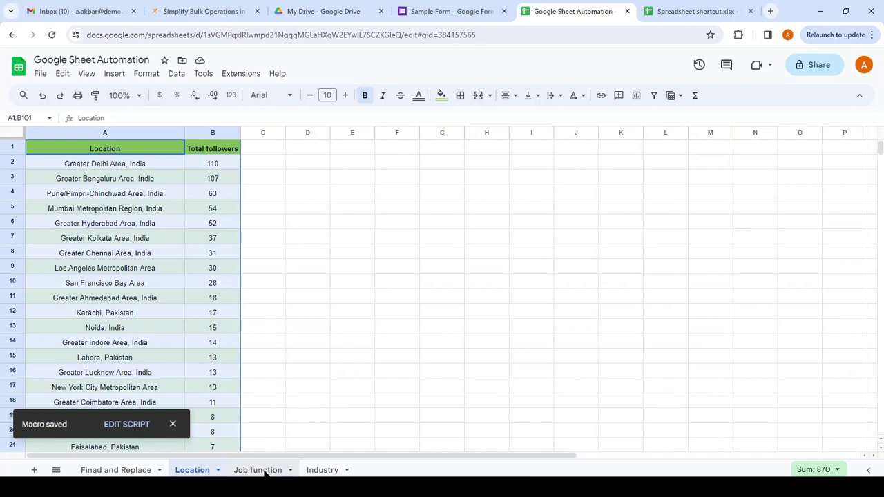
- Switch to the Job function sheet and dismiss the Macro saved notice
{"action": "left_click", "coordinate": [264, 471]}
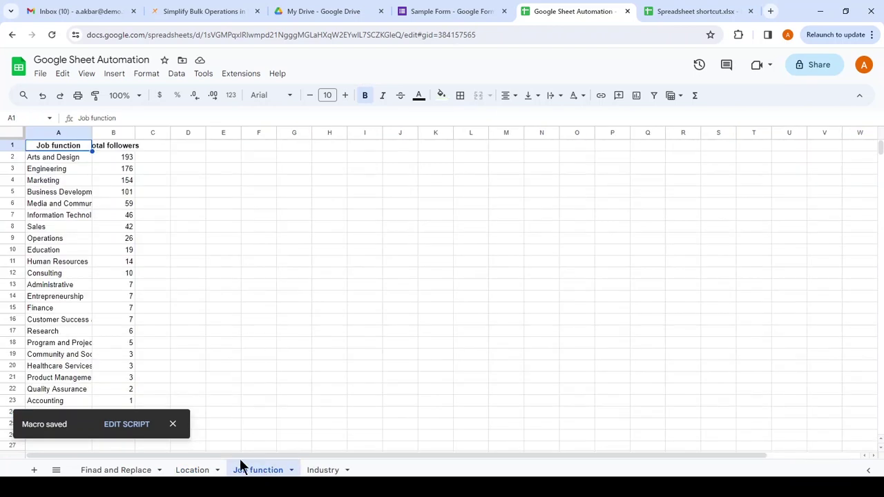
{"action": "left_click", "coordinate": [175, 425]}
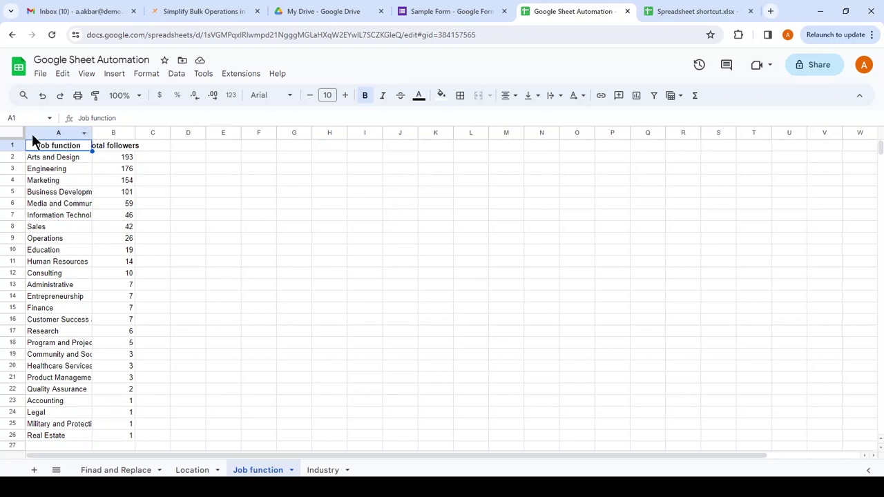
{"action": "left_click", "coordinate": [230, 76]}
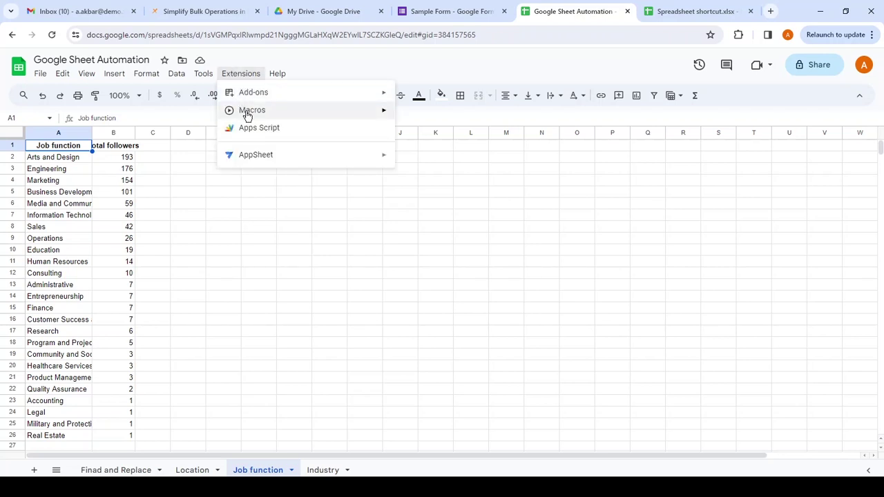
- Run Formatting Macros on the Job function sheet, authorize the script, and select E8
{"action": "mouse_move", "coordinate": [247, 114]}
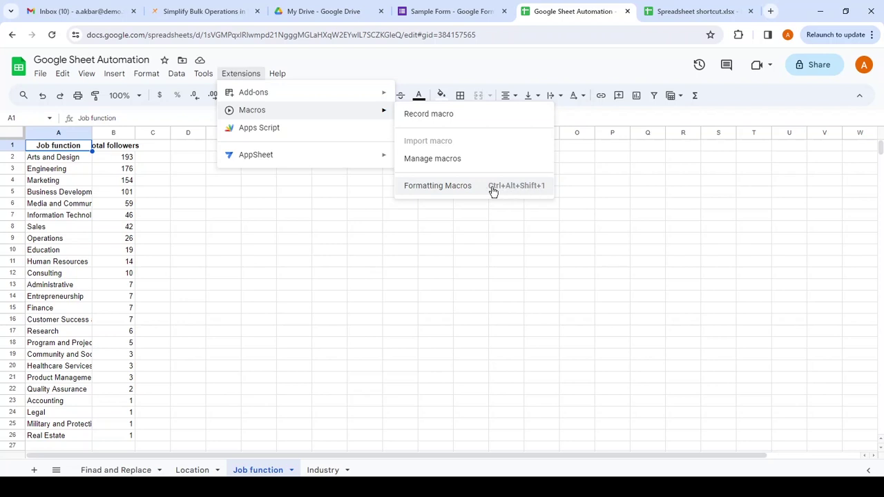
{"action": "left_click", "coordinate": [451, 187]}
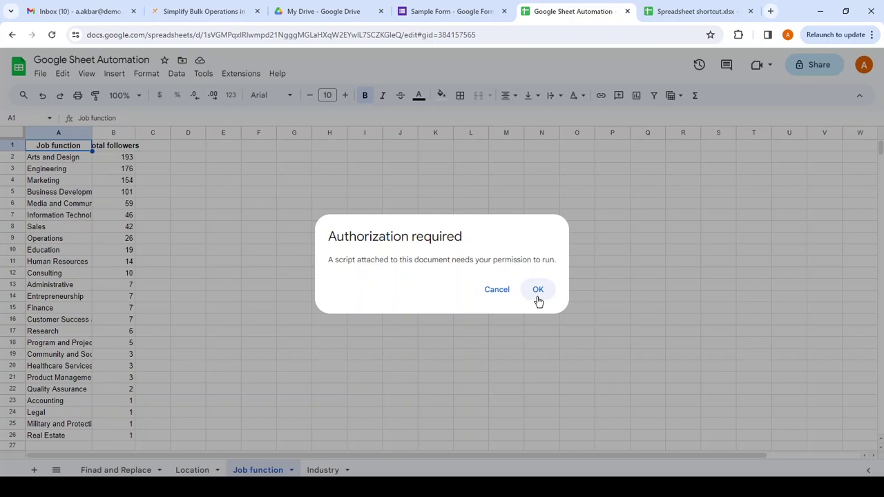
{"action": "left_click", "coordinate": [538, 298]}
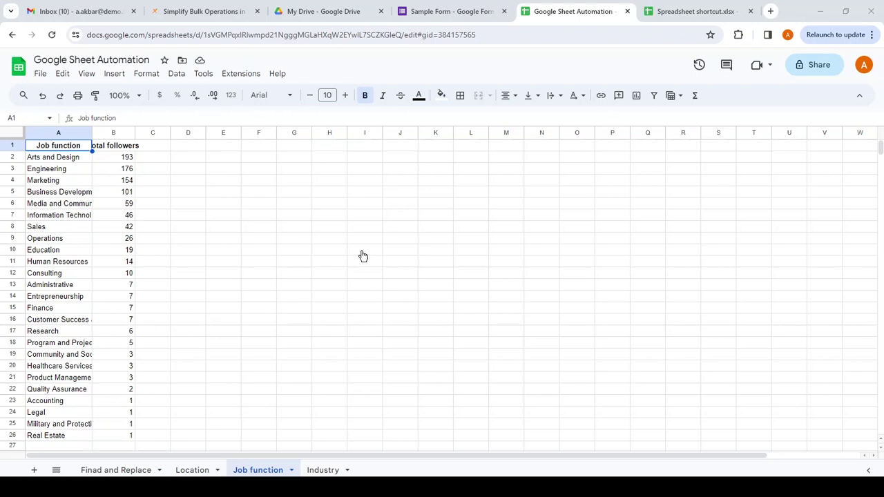
{"action": "left_click", "coordinate": [217, 228]}
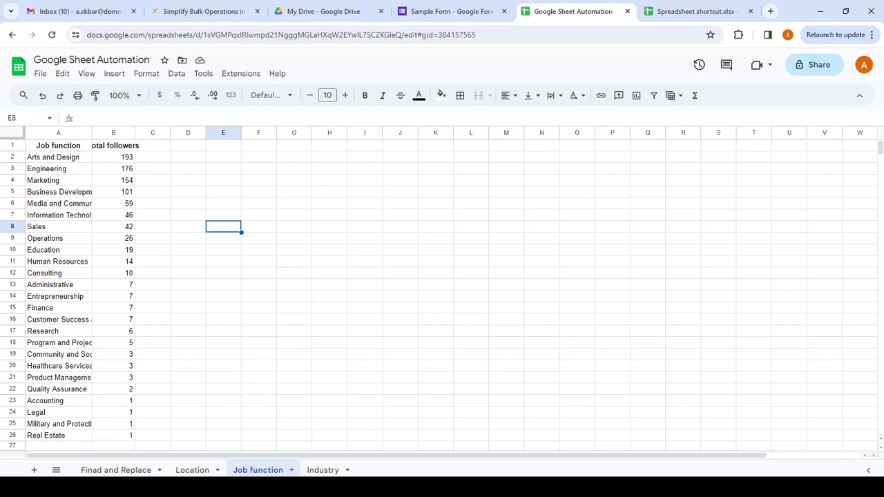
- Select A1 on the Job function sheet, run Formatting Macros again, and clear the selection
{"action": "left_click", "coordinate": [62, 148]}
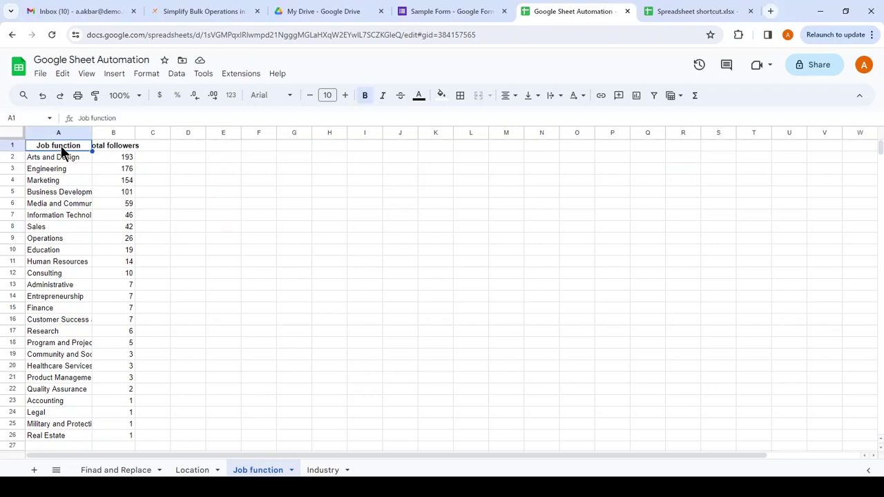
{"action": "left_click", "coordinate": [242, 74]}
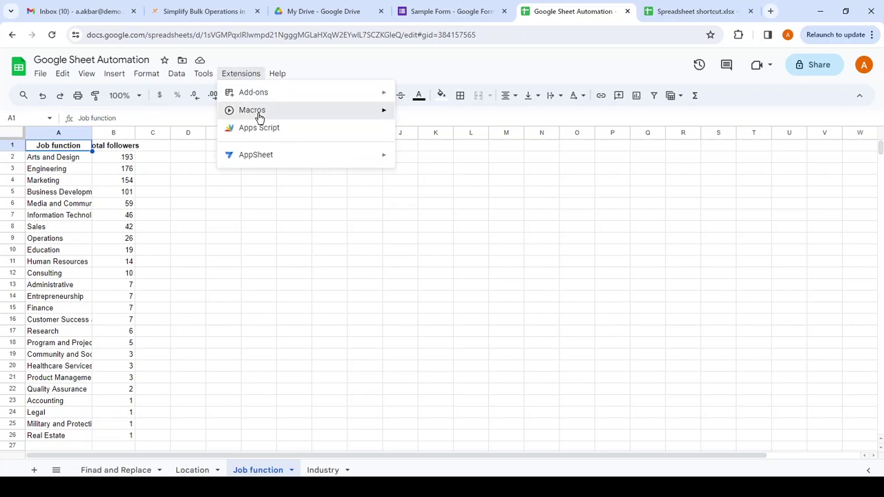
{"action": "mouse_move", "coordinate": [391, 115]}
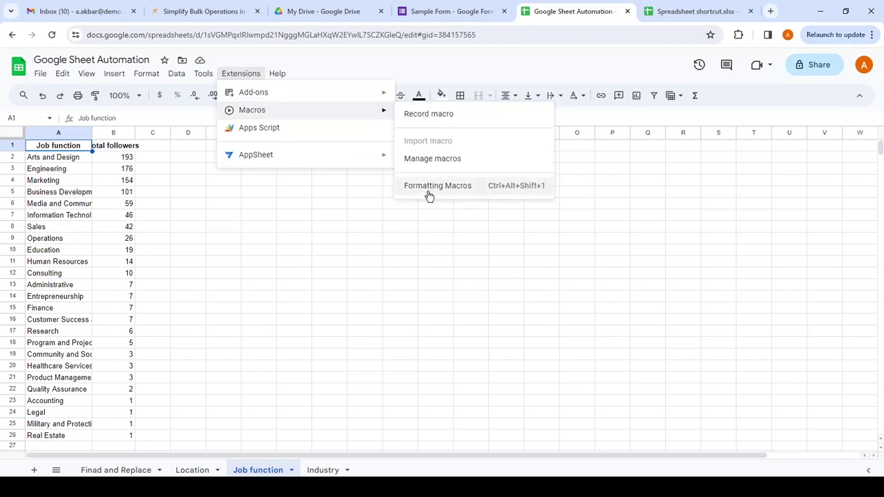
{"action": "left_click", "coordinate": [428, 187]}
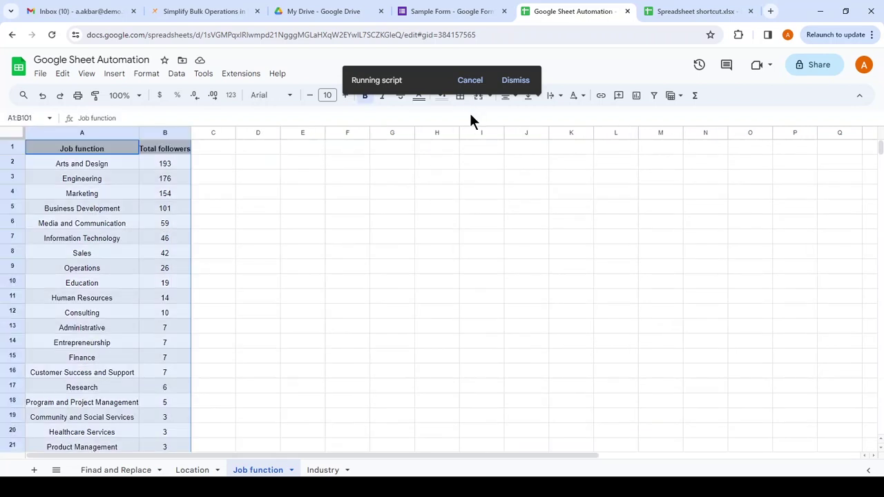
{"action": "left_click", "coordinate": [364, 239]}
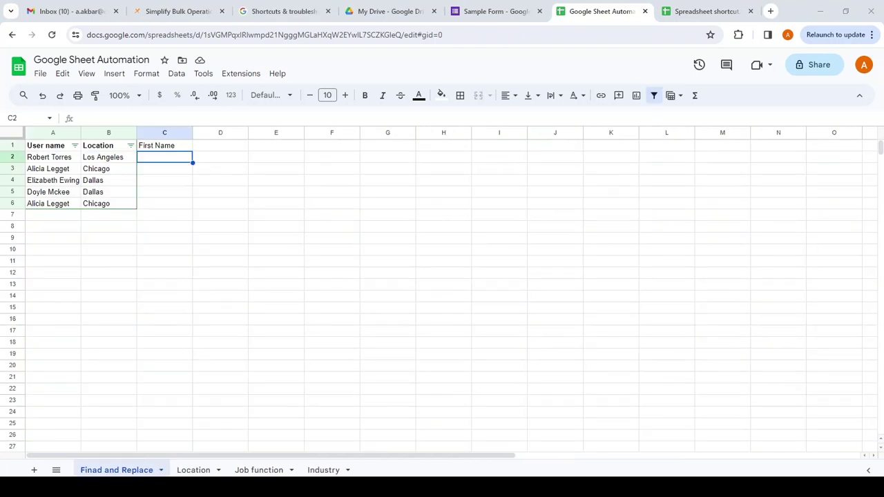
{"action": "left_click", "coordinate": [816, 4]}
- Select empty cell E3 and open the Keyboard shortcuts list with Ctrl+/
{"action": "left_click", "coordinate": [272, 173]}
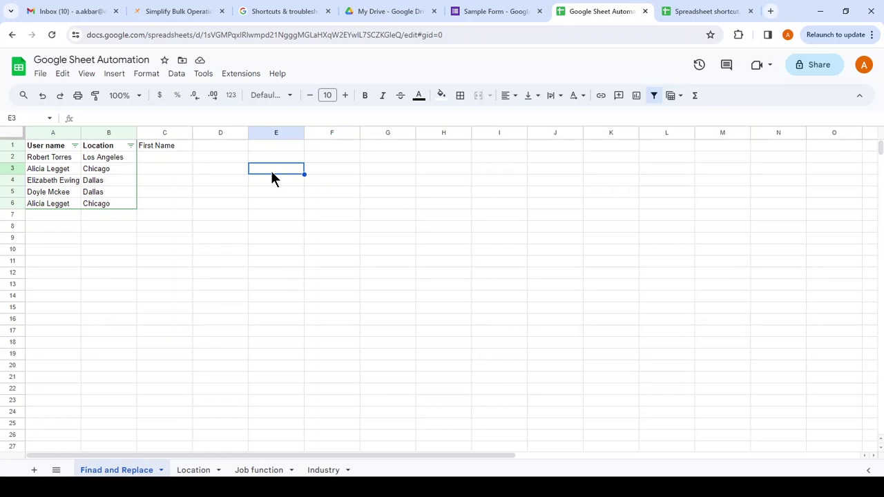
{"action": "key", "text": "ctrl+slash"}
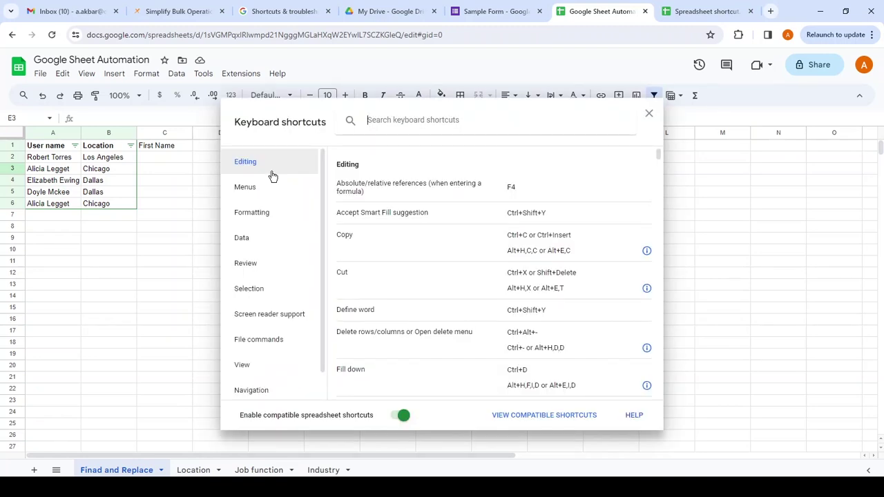
- Toggle compatible spreadsheet shortcuts off and back on, then close the Keyboard shortcuts dialog
{"action": "left_click", "coordinate": [368, 488]}
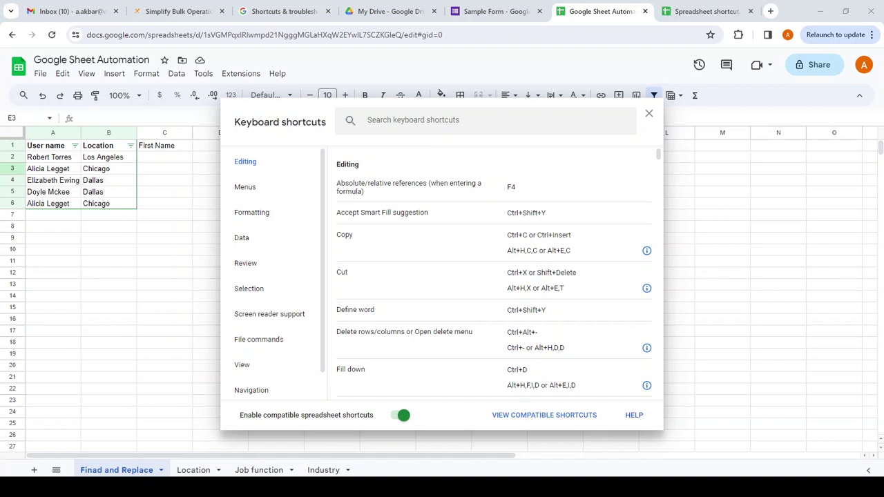
{"action": "left_click", "coordinate": [368, 488]}
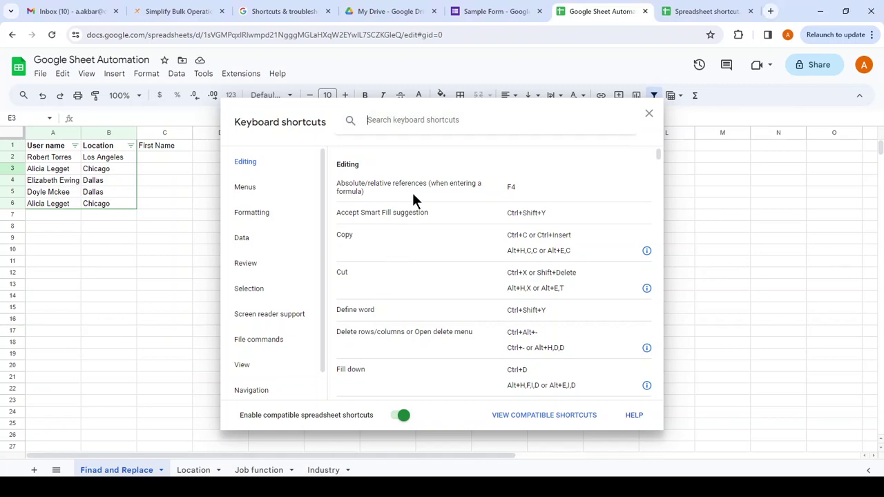
{"action": "scroll", "coordinate": [414, 195], "scroll_direction": "down", "scroll_amount": 1}
{"action": "scroll", "coordinate": [415, 201], "scroll_direction": "up", "scroll_amount": 1}
{"action": "left_click", "coordinate": [400, 416]}
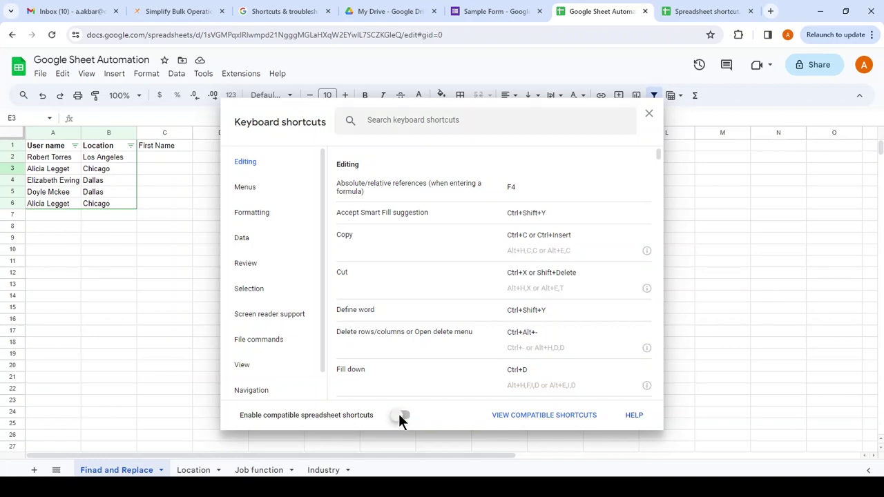
{"action": "left_click", "coordinate": [401, 416]}
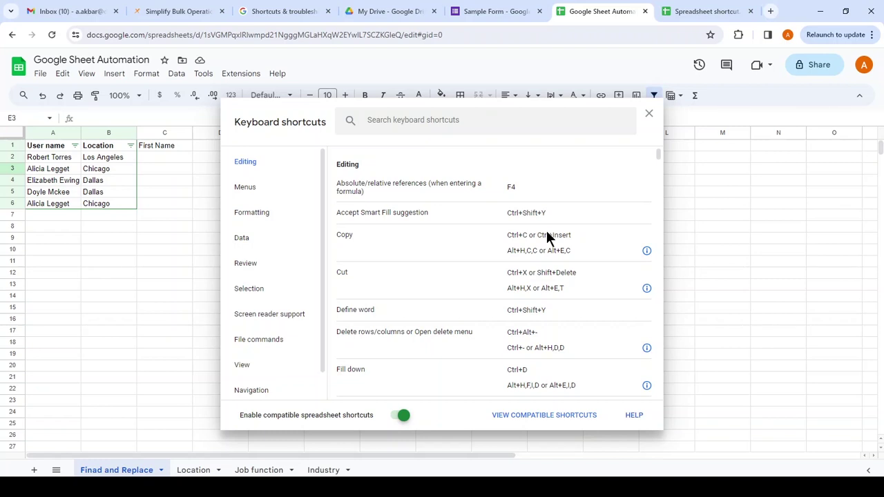
{"action": "left_click", "coordinate": [649, 116]}
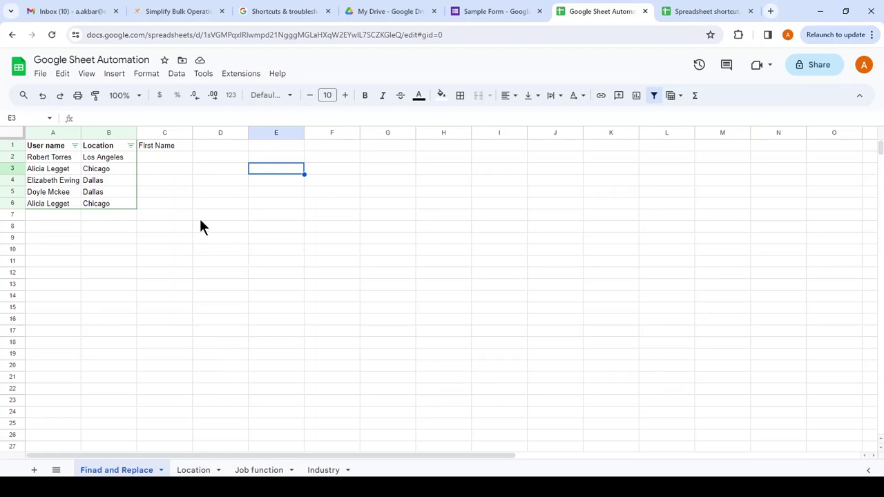
- Enter Robert in C2 and Alicia in C3 as example first names
{"action": "left_click", "coordinate": [176, 161]}
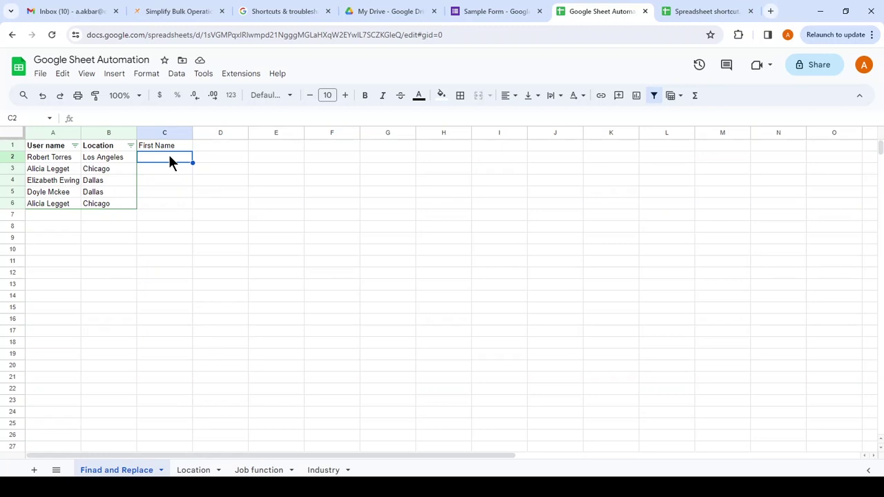
{"action": "type", "text": "Robert"}
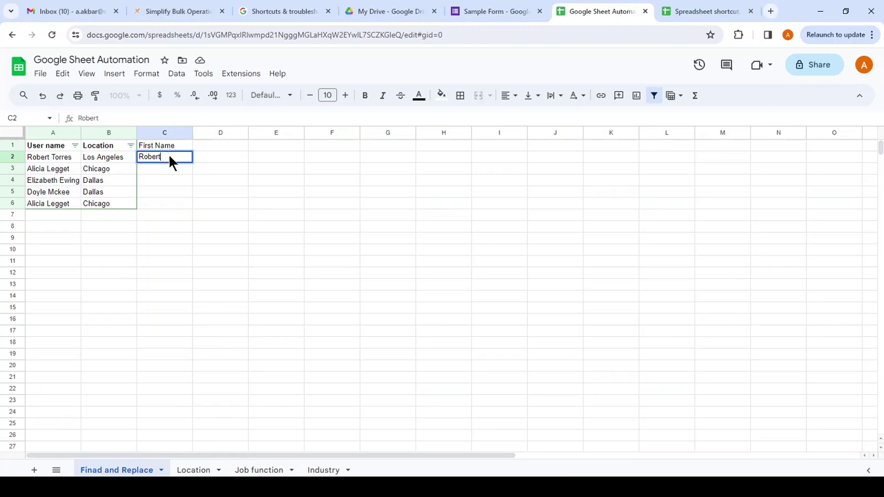
{"action": "key", "text": "Return"}
{"action": "type", "text": "Alicia"}
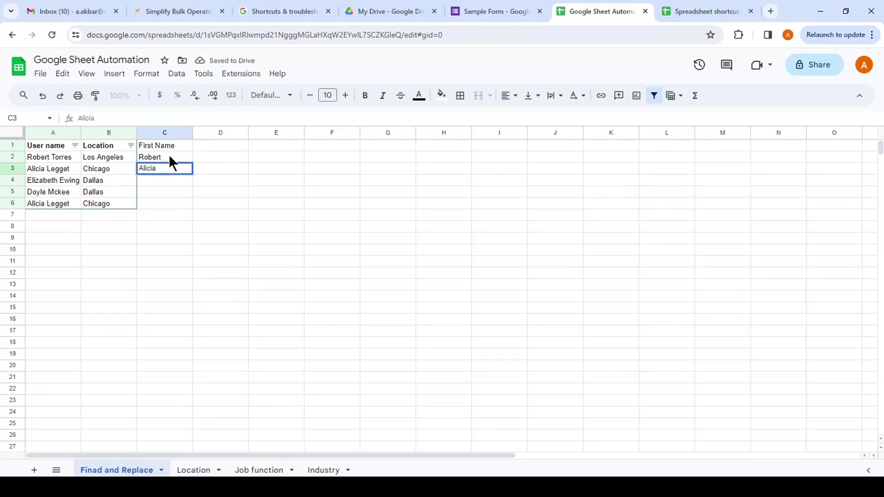
{"action": "key", "text": "Return"}
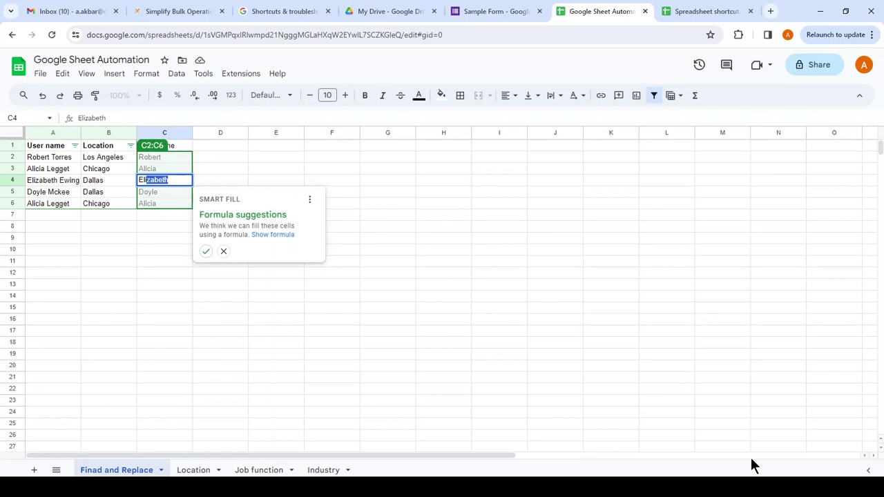
- Check the xFanatical bulk operations article, then return to the Google Sheet Automation spreadsheet
{"action": "left_click", "coordinate": [754, 485]}
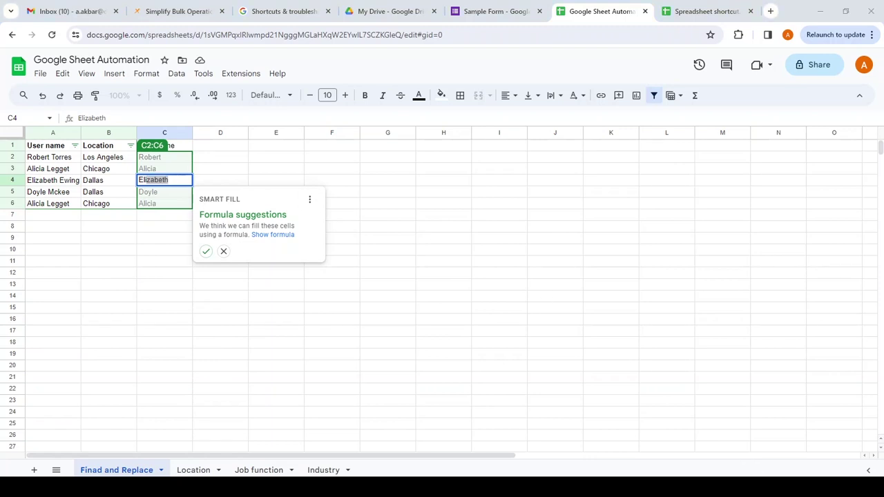
{"action": "left_click", "coordinate": [612, 5]}
{"action": "left_click", "coordinate": [200, 10]}
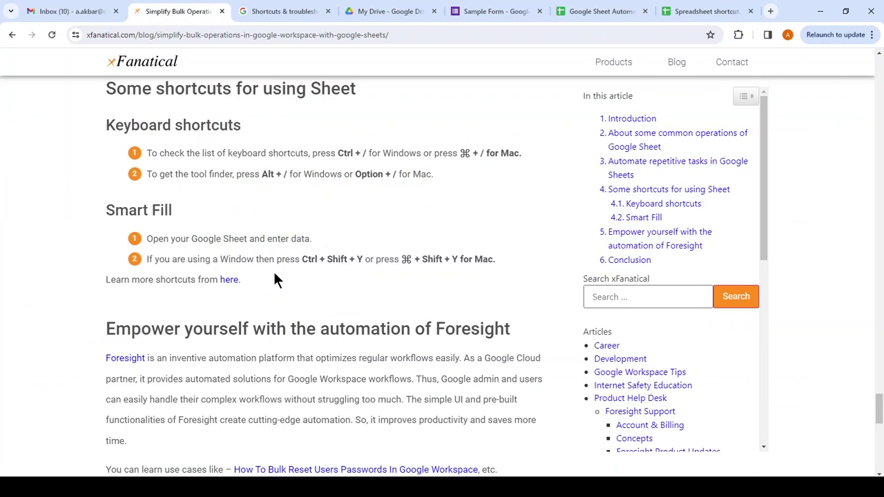
{"action": "left_click", "coordinate": [626, 10]}
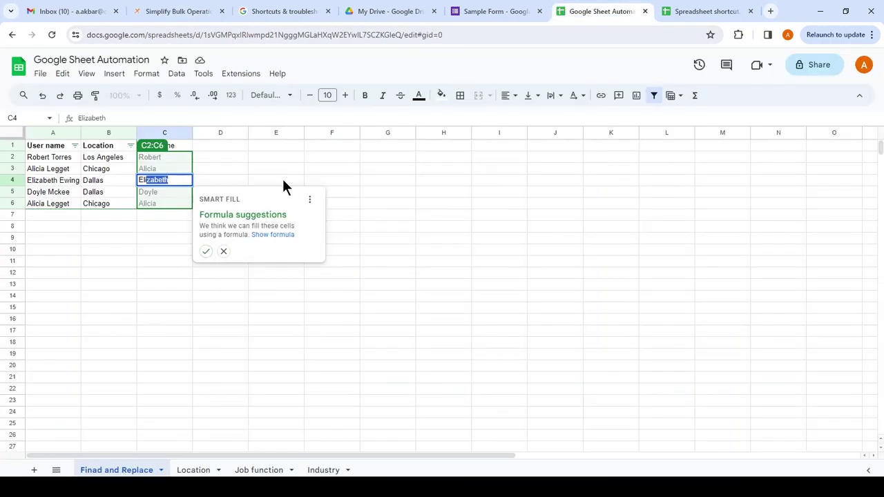
- Accept the Smart Fill suggestion to fill C2:C6 and inspect the LEFT/FIND formula in C6
{"action": "key", "text": "ctrl+Return"}
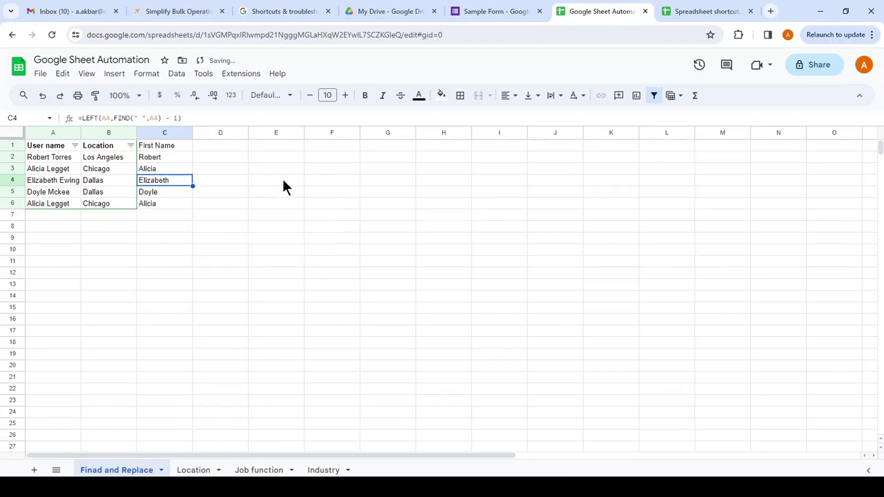
{"action": "left_click", "coordinate": [158, 206]}
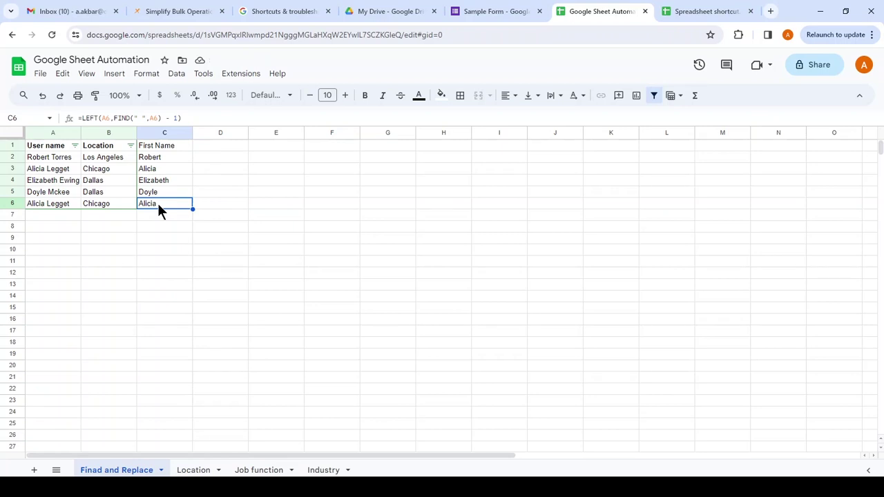
{"action": "triple_click", "coordinate": [145, 119]}
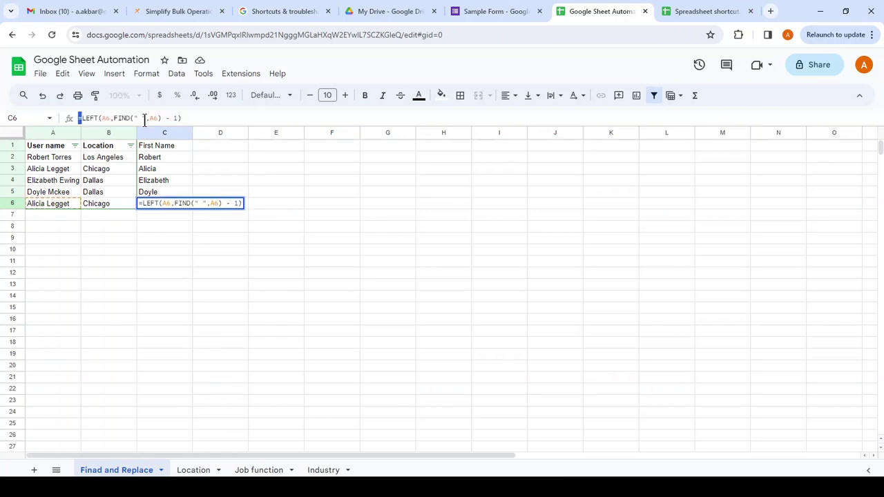
{"action": "left_click", "coordinate": [146, 257]}
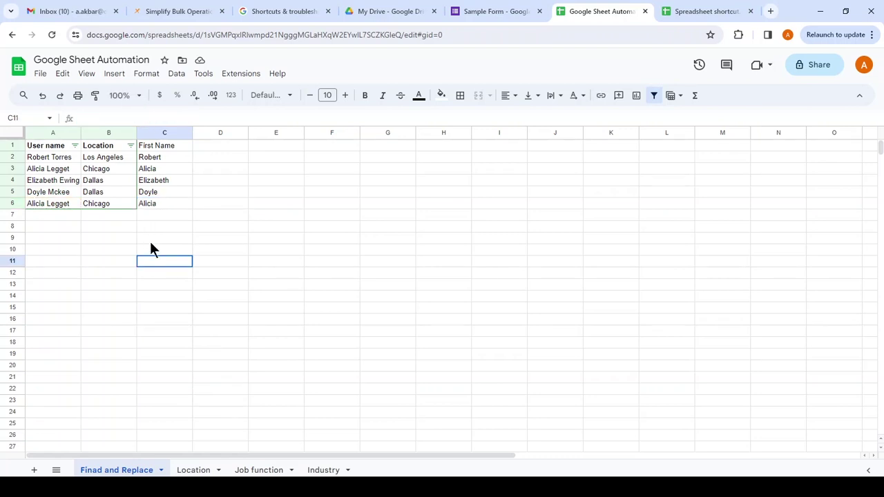
{"action": "left_click", "coordinate": [163, 205]}
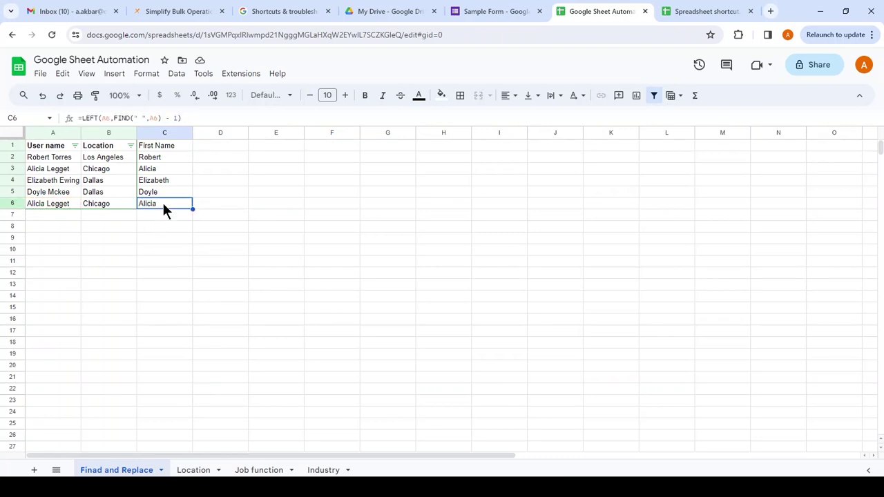
{"action": "left_click", "coordinate": [166, 160]}
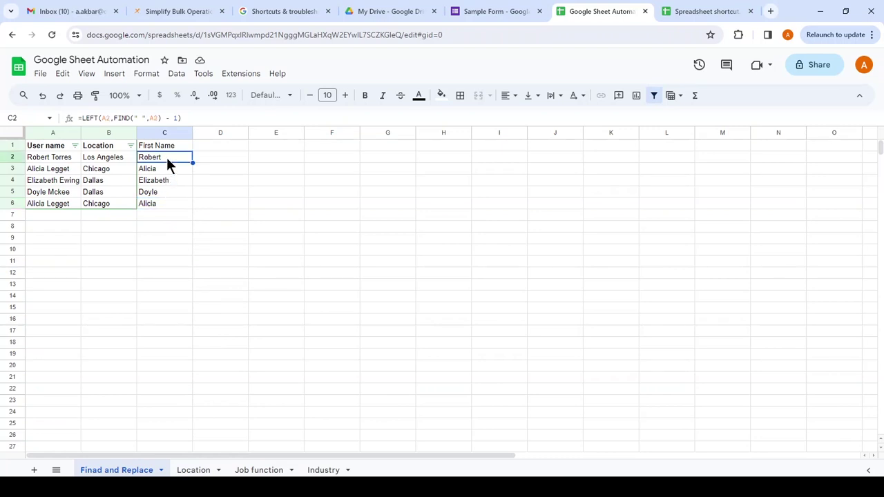
{"action": "left_click", "coordinate": [165, 147]}
{"action": "left_click", "coordinate": [162, 159]}
{"action": "left_click", "coordinate": [160, 179]}
{"action": "left_click", "coordinate": [159, 191]}
{"action": "left_click", "coordinate": [160, 156]}
{"action": "key", "text": "Down"}
{"action": "key", "text": "Down"}
{"action": "key", "text": "Down"}
{"action": "key", "text": "Down"}
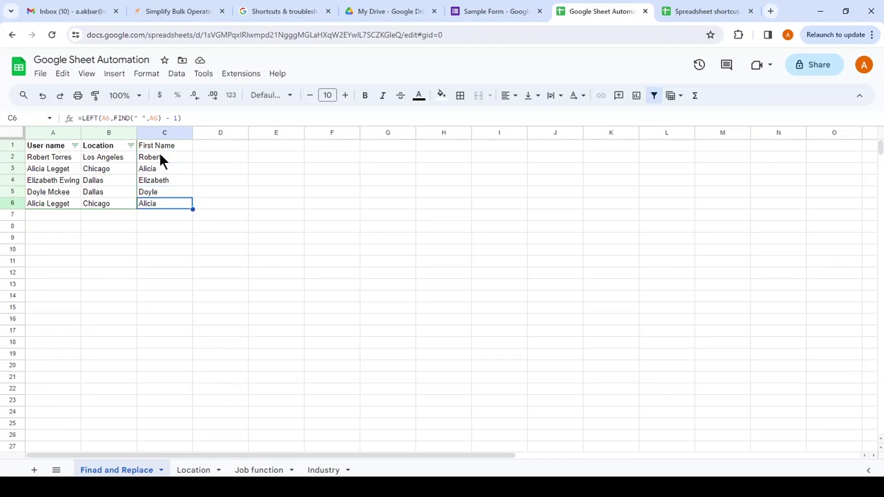
{"action": "left_click", "coordinate": [159, 158]}
{"action": "left_click", "coordinate": [168, 203]}
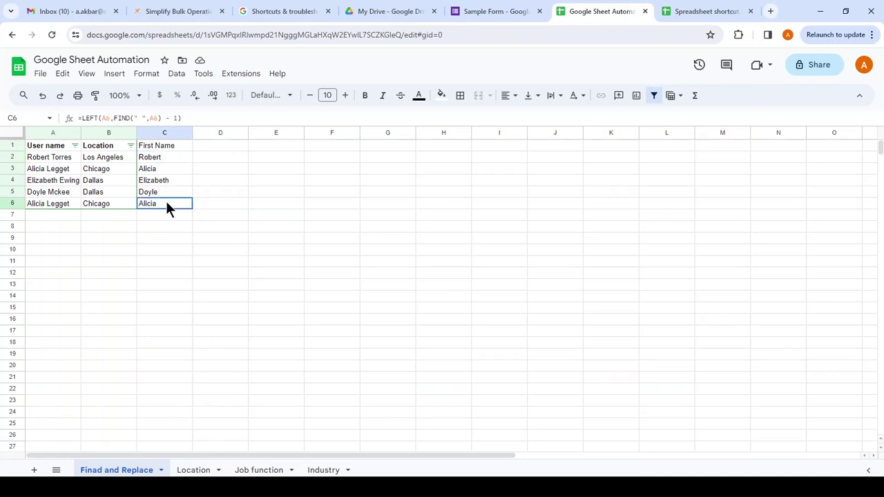